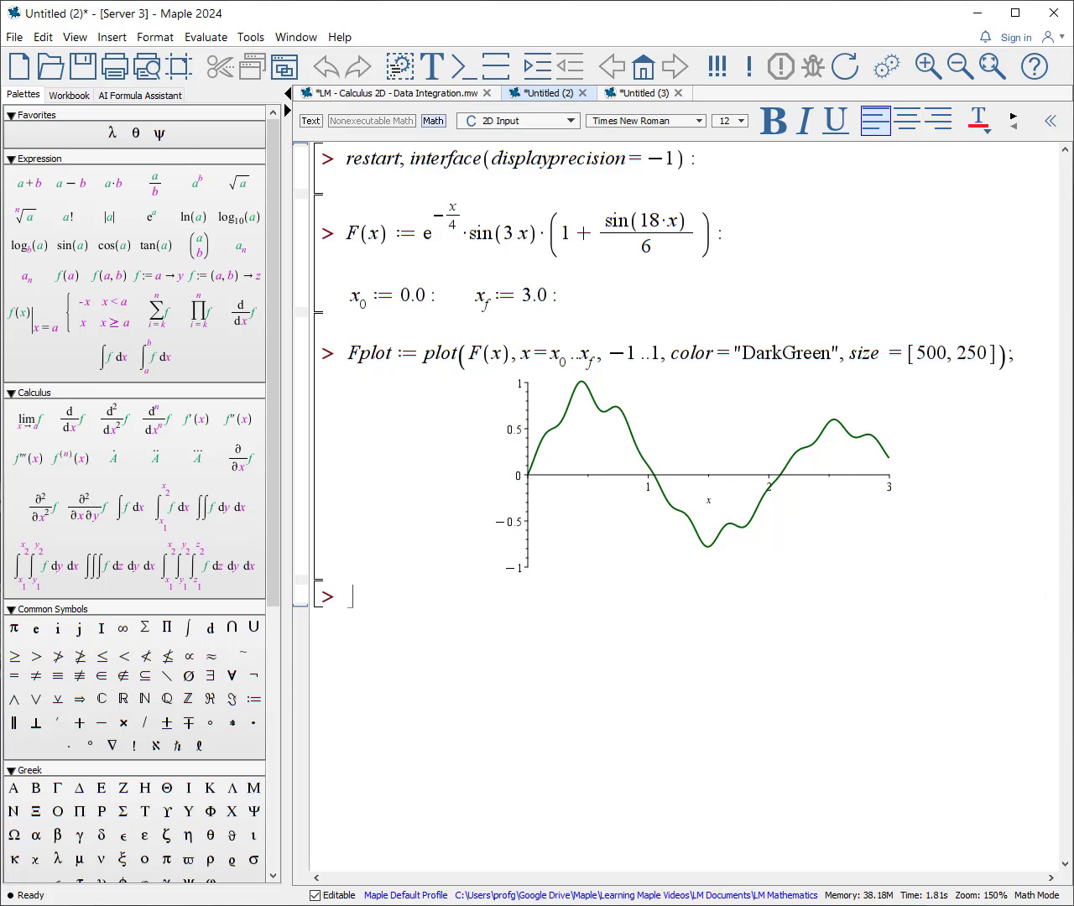
Step: Begin the assignment Farea := with a definite integral whose limits run from x_0 to x_f
{"action": "type", "text": "Farea "}
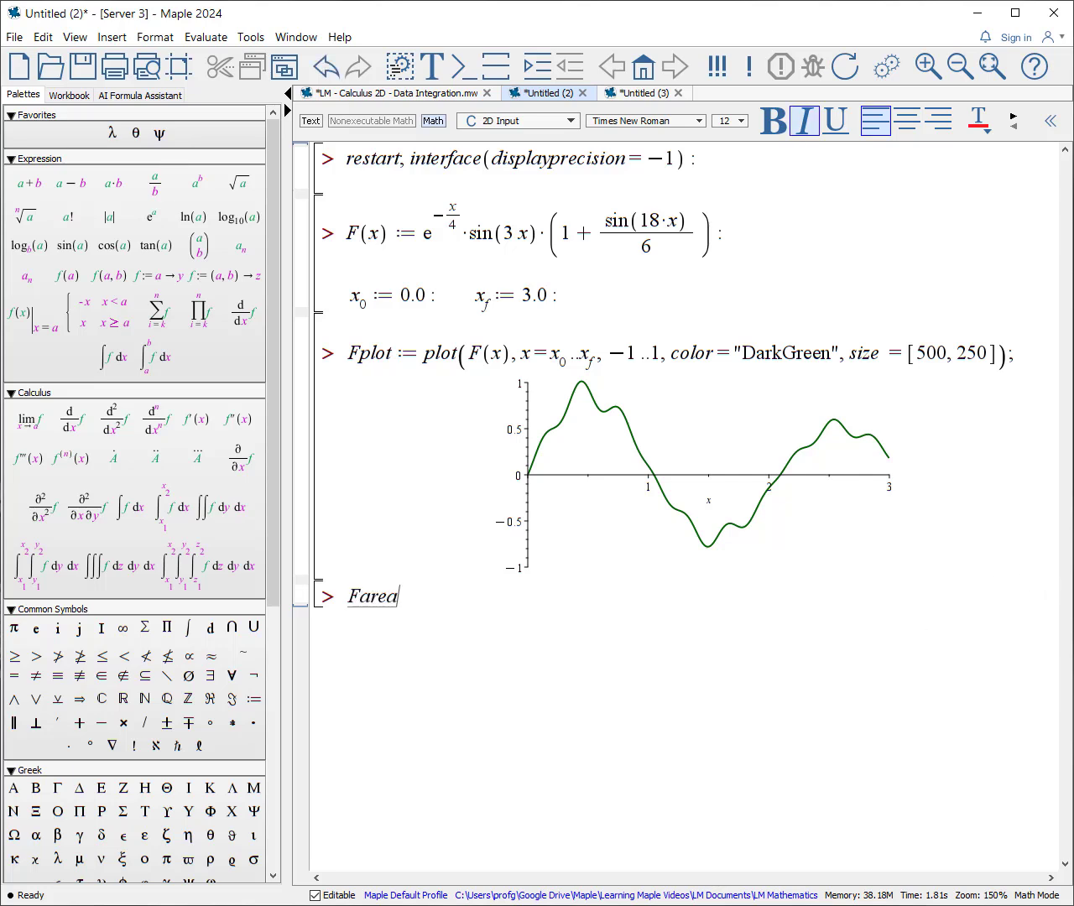
{"action": "type", "text": ":="}
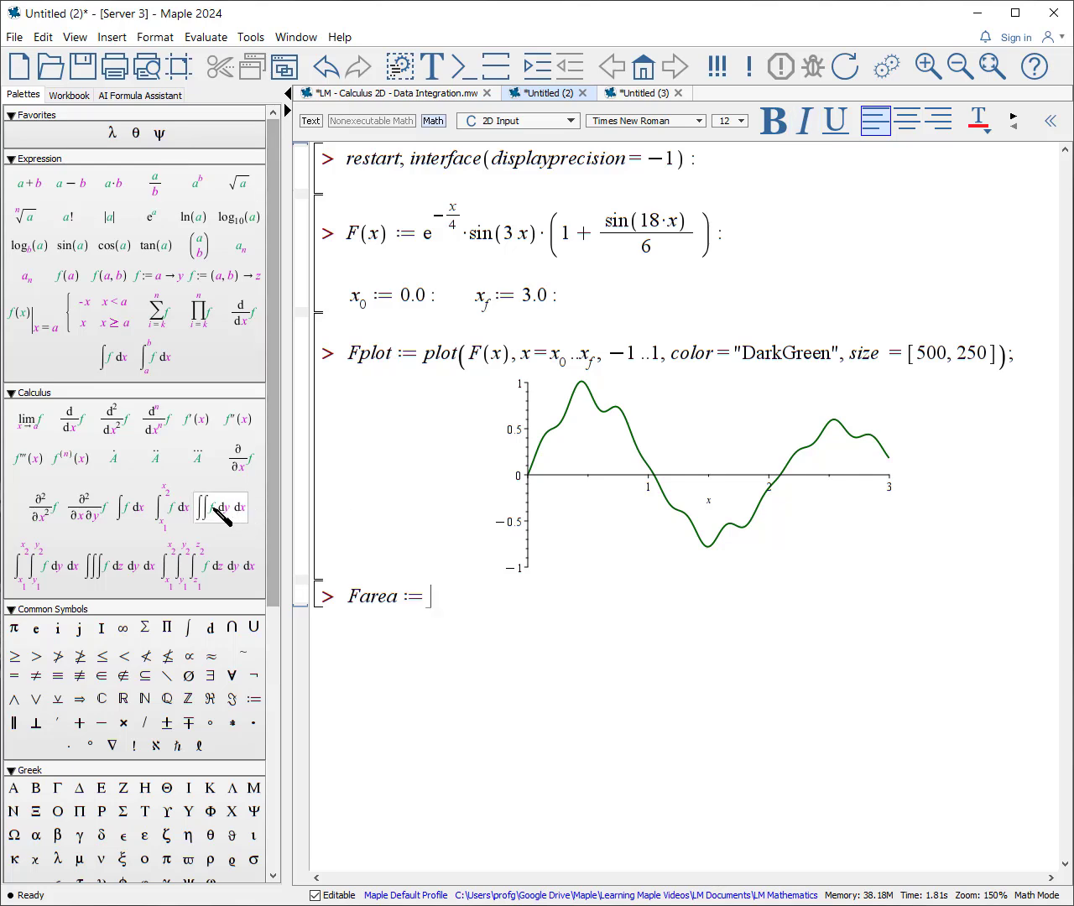
{"action": "left_click", "coordinate": [144, 354]}
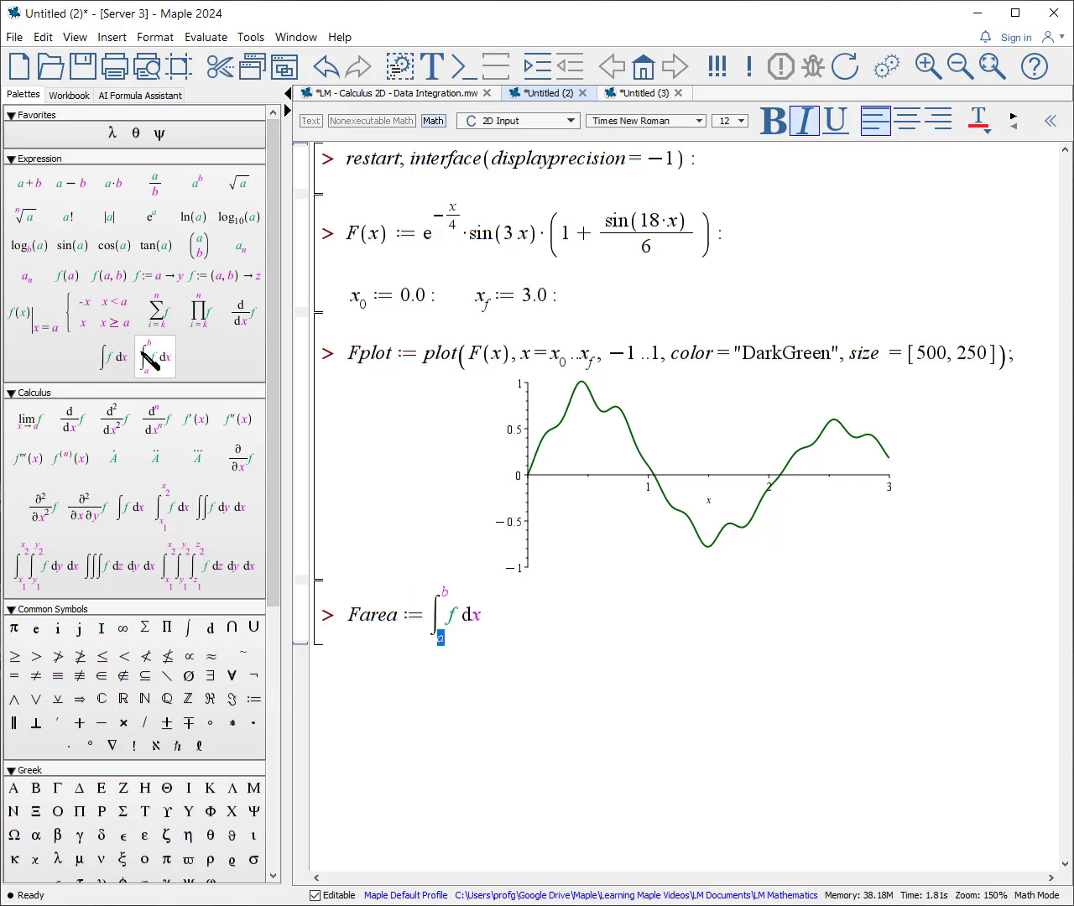
{"action": "type", "text": "x"}
{"action": "key", "text": "ctrl+shift+underscore"}
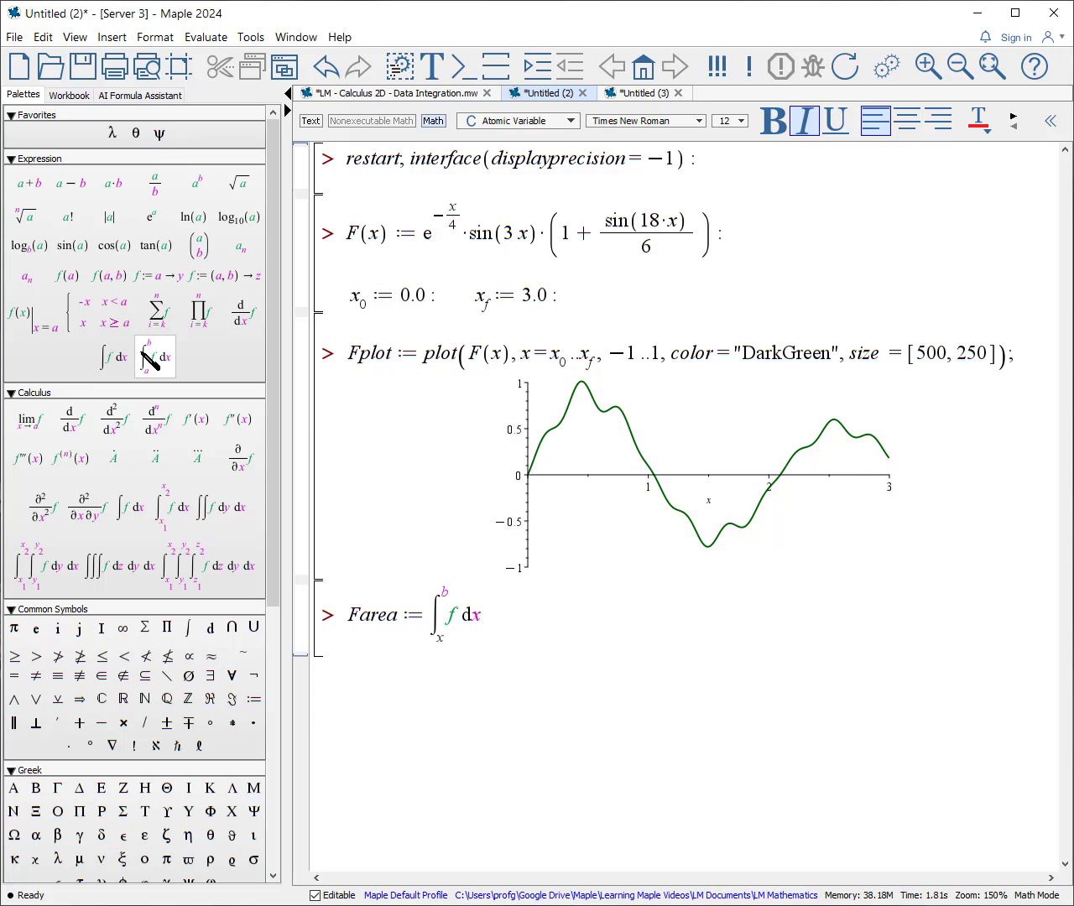
{"action": "type", "text": "0"}
{"action": "key", "text": "Tab"}
{"action": "type", "text": "xf"}
{"action": "key", "text": "Tab"}
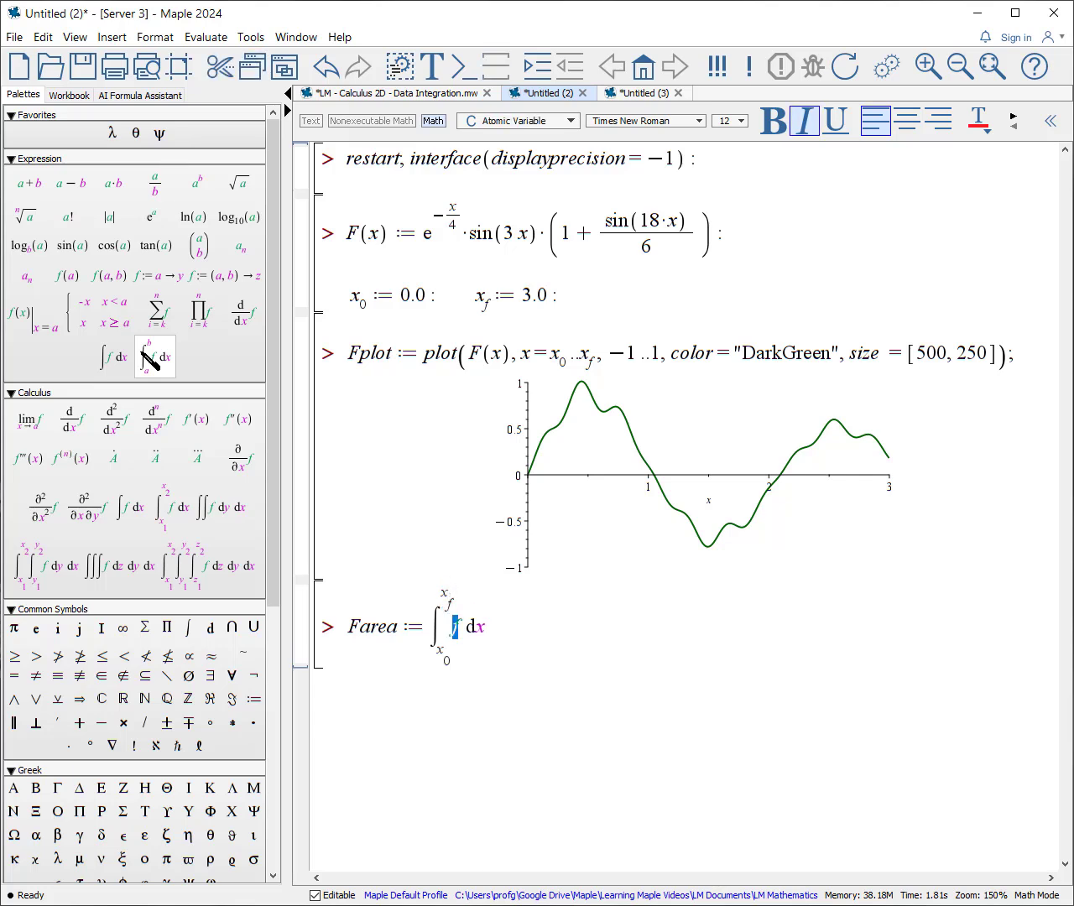
Step: Complete the Farea integral with integrand F(x) and integration variable x, and evaluate it
{"action": "type", "text": "F(x)"}
{"action": "key", "text": "Tab"}
{"action": "type", "text": "x"}
{"action": "key", "text": "Return"}
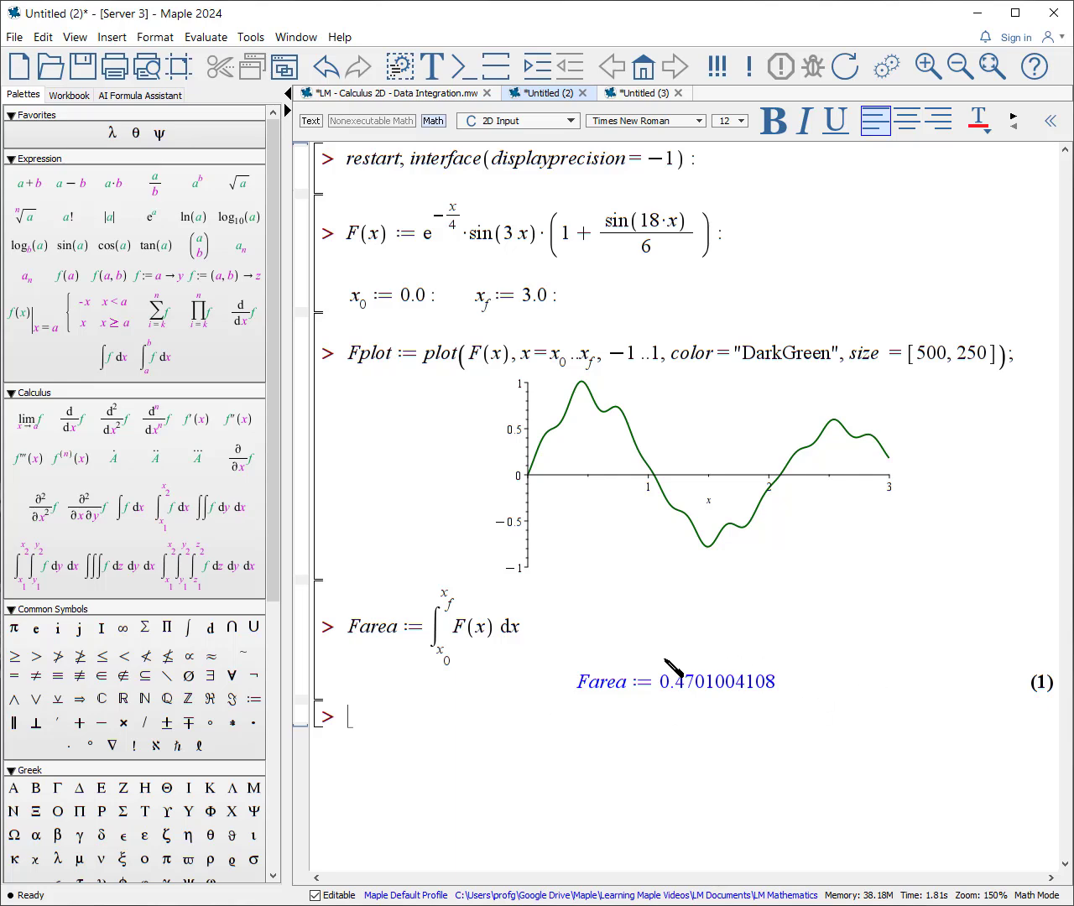
Step: Create the sample data with N := 17, xPts := [seq(x, x = x_0 .. x_f, numelems = N)] and yPts := F~(xPts)
{"action": "type", "text": "N := 17 : xPts := [seq(x, x=x0..xf, numelems=N)];"}
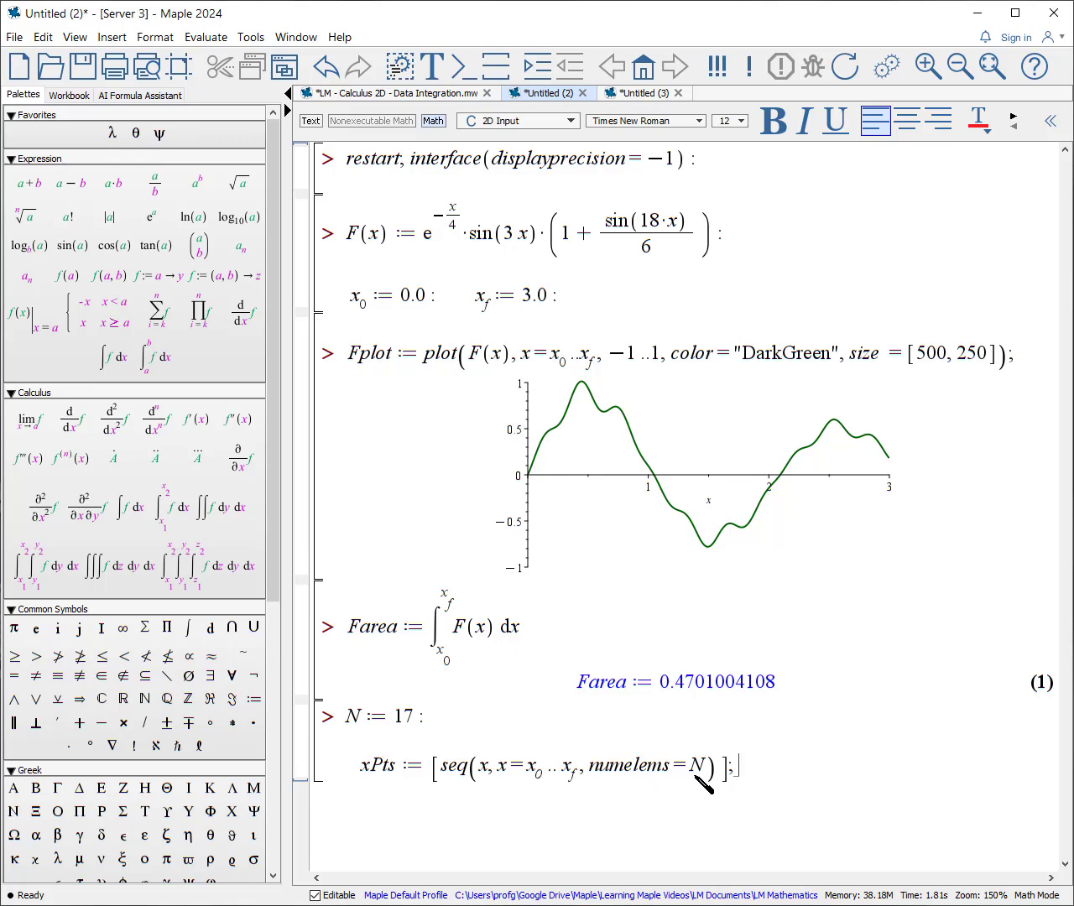
{"action": "key", "text": "Return"}
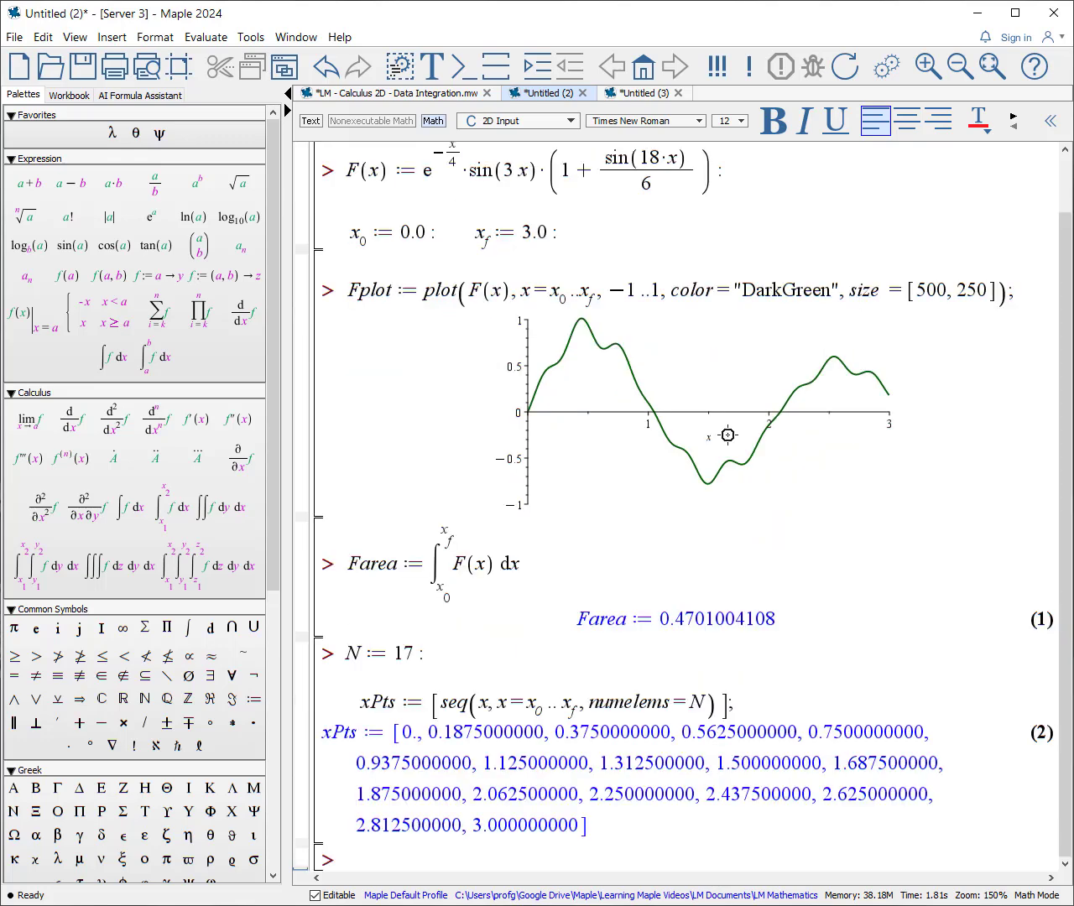
{"action": "type", "text": "yP"}
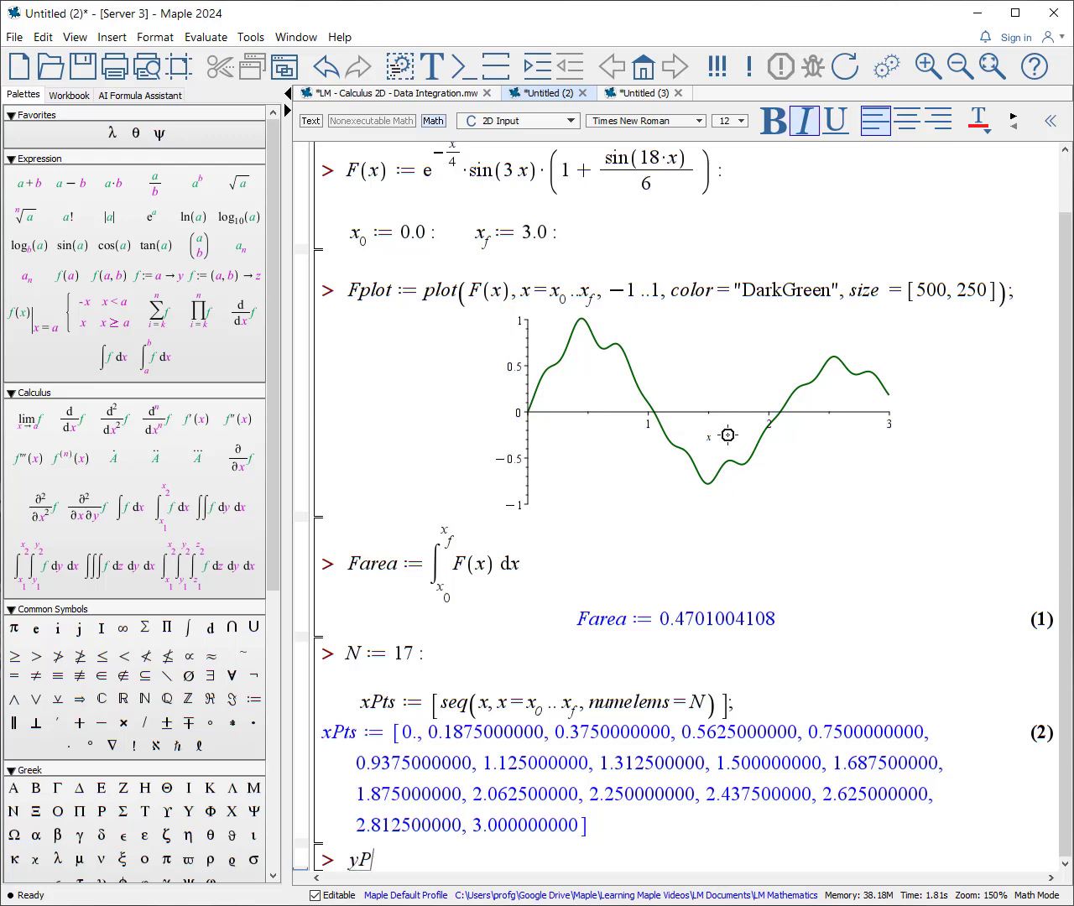
{"action": "type", "text": "ts := F~"}
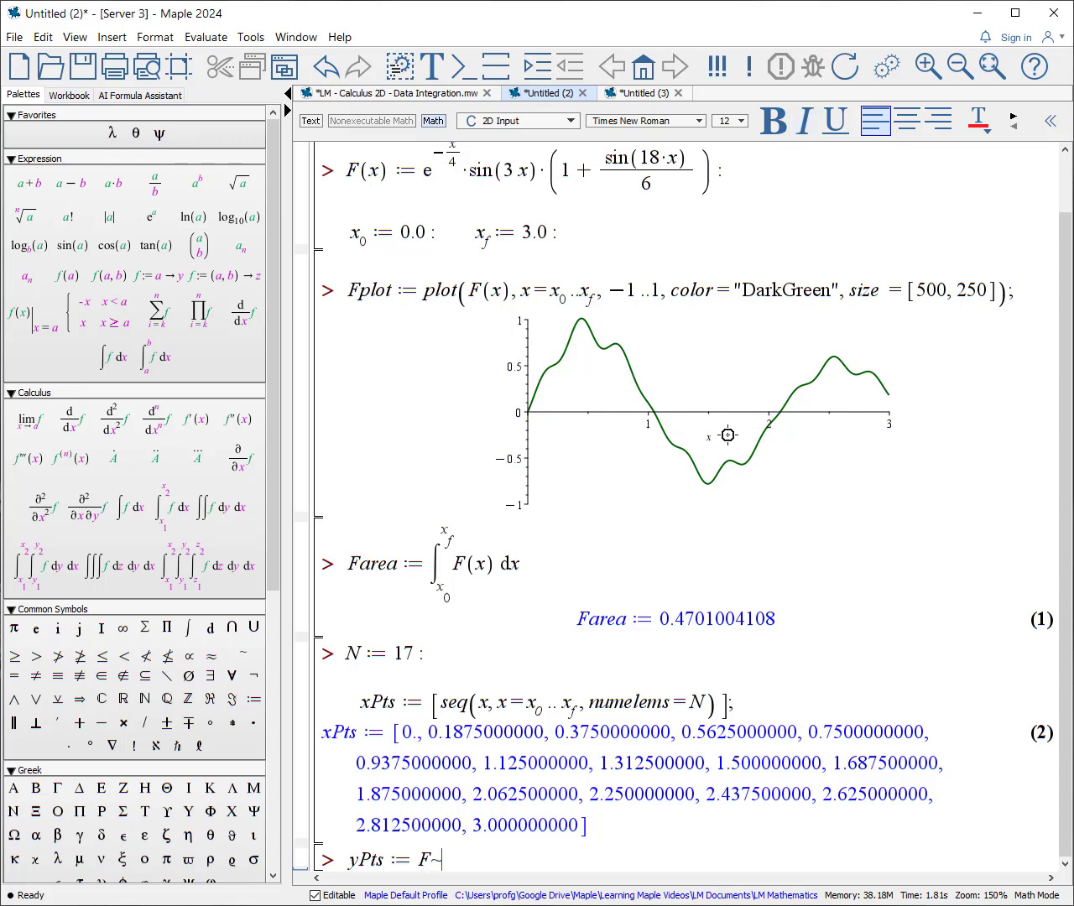
{"action": "type", "text": "(xPts)"}
{"action": "key", "text": "Return"}
{"action": "key", "text": "Return"}
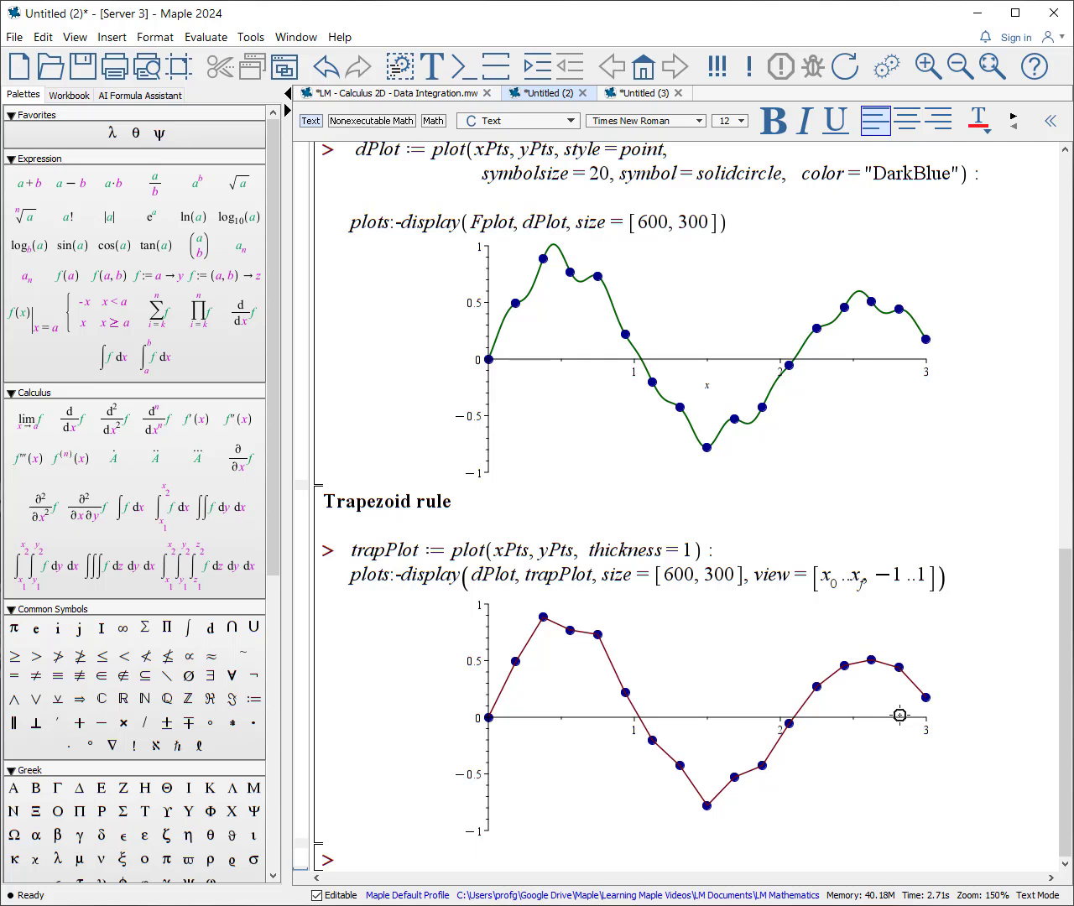
Step: Compute the trapezoid-rule area with trapArea := SignalProcessing:-IntegrateData(xPts, yPts) below the trapezoid plot
{"action": "key", "text": "ctrl+End"}
{"action": "type", "text": "tra"}
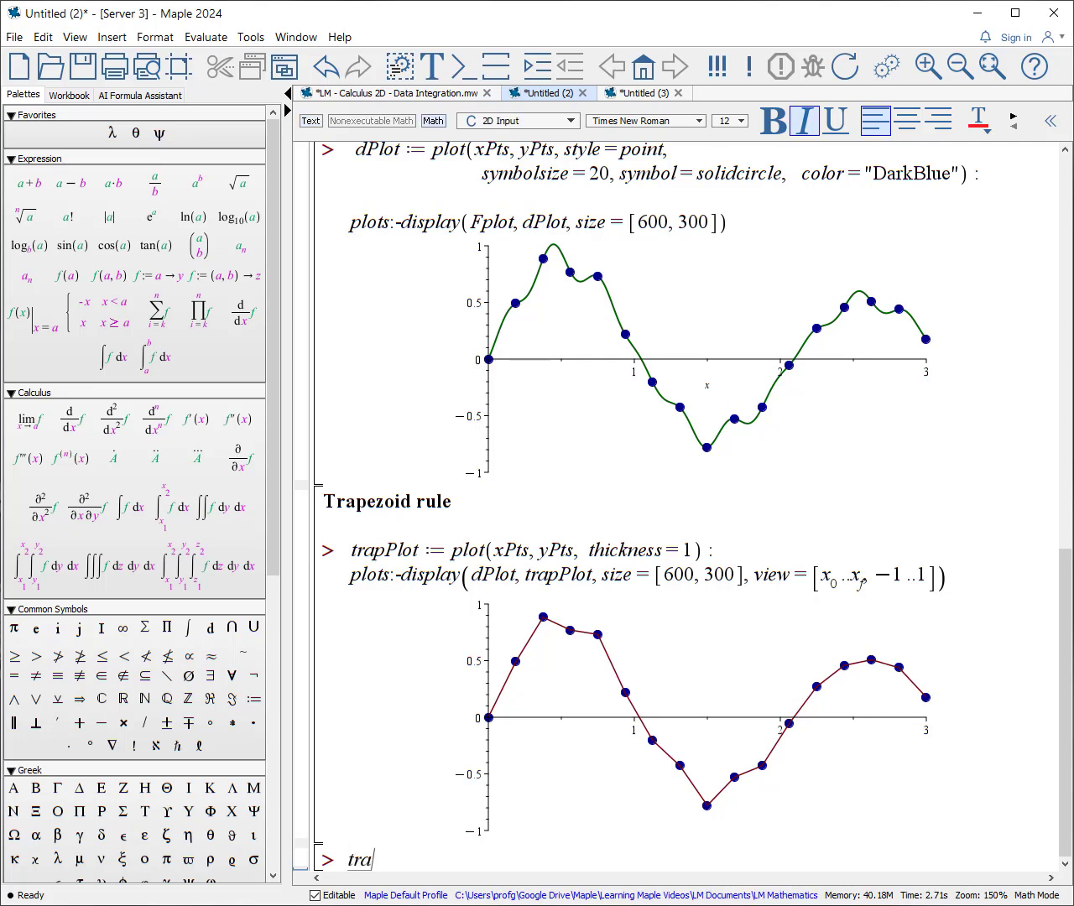
{"action": "type", "text": "pArea := "}
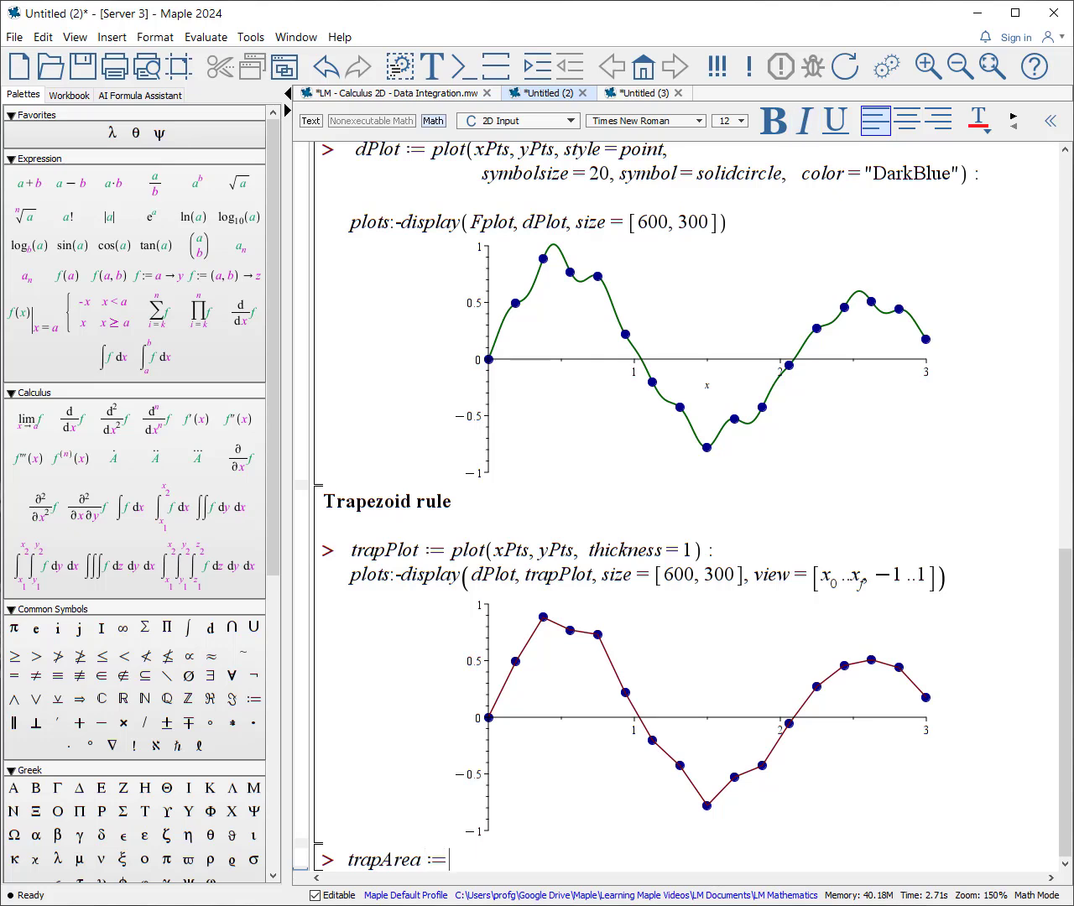
{"action": "type", "text": "SignalProcessing"}
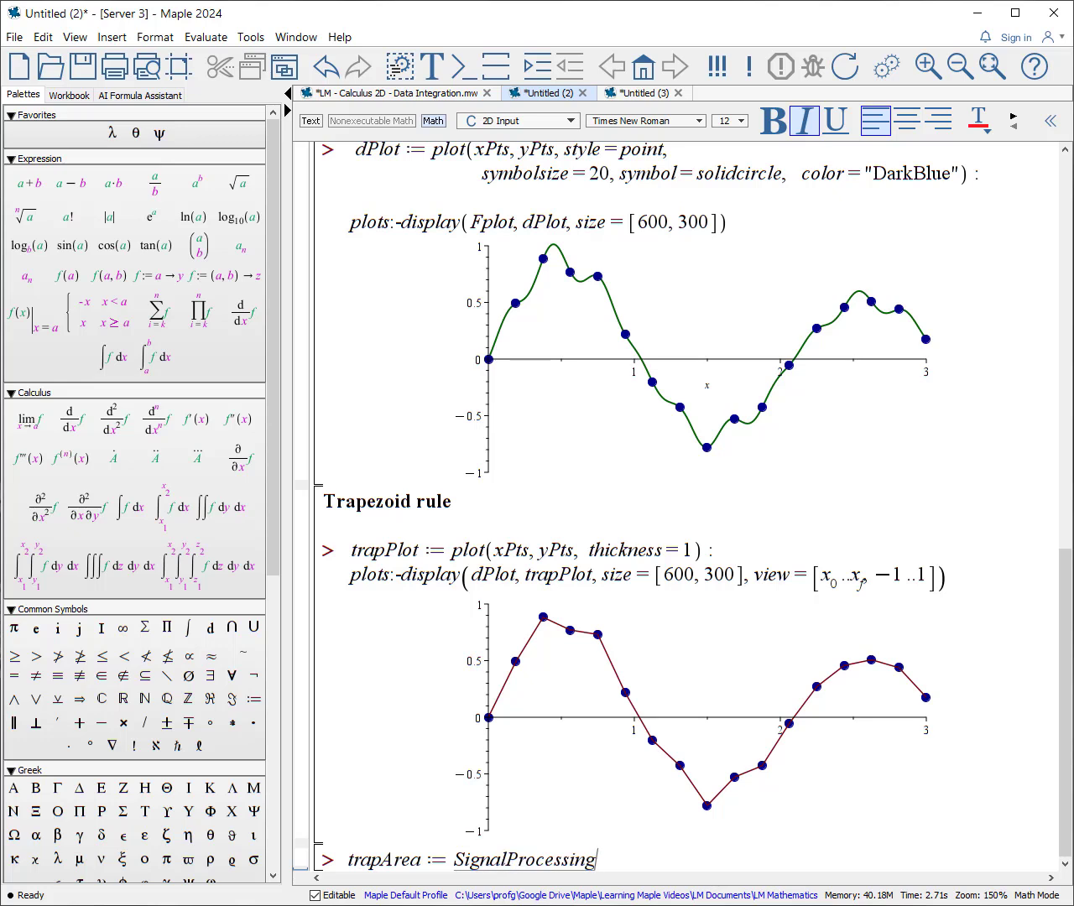
{"action": "type", "text": ":-"}
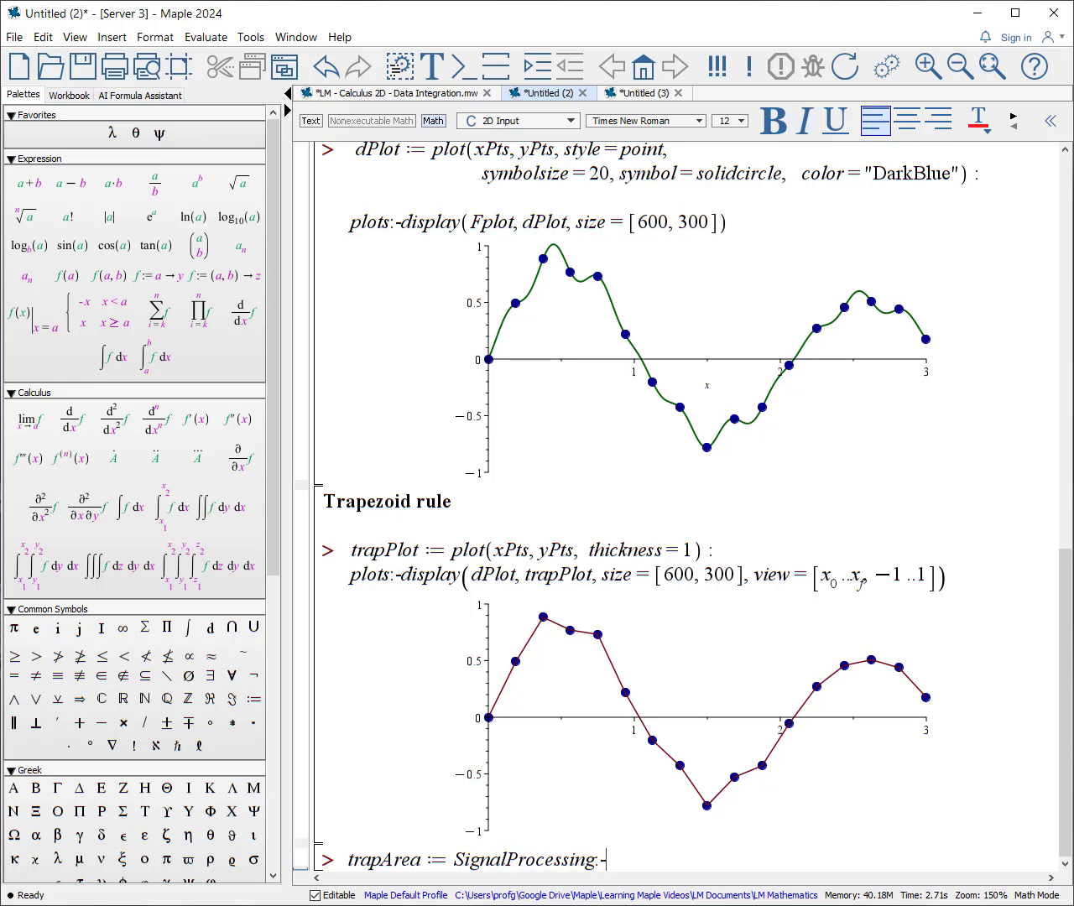
{"action": "type", "text": "IntegrateData"}
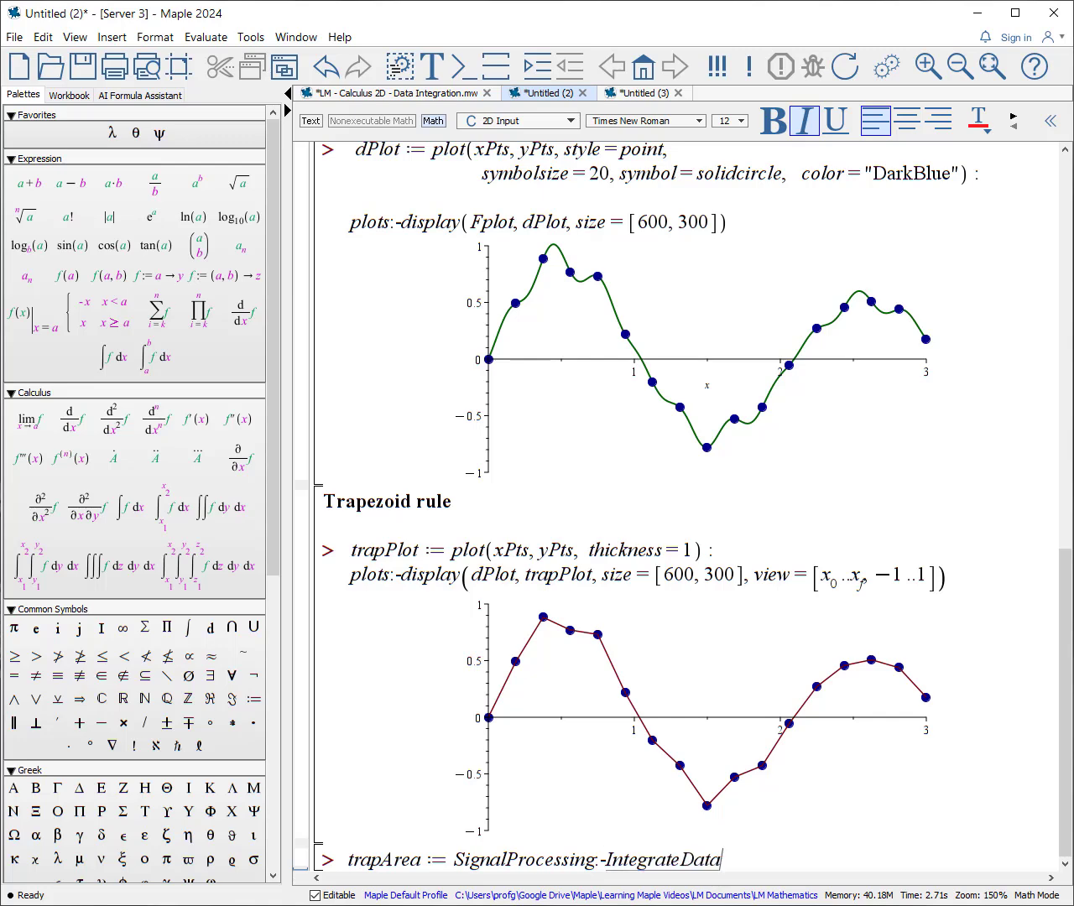
{"action": "type", "text": "("}
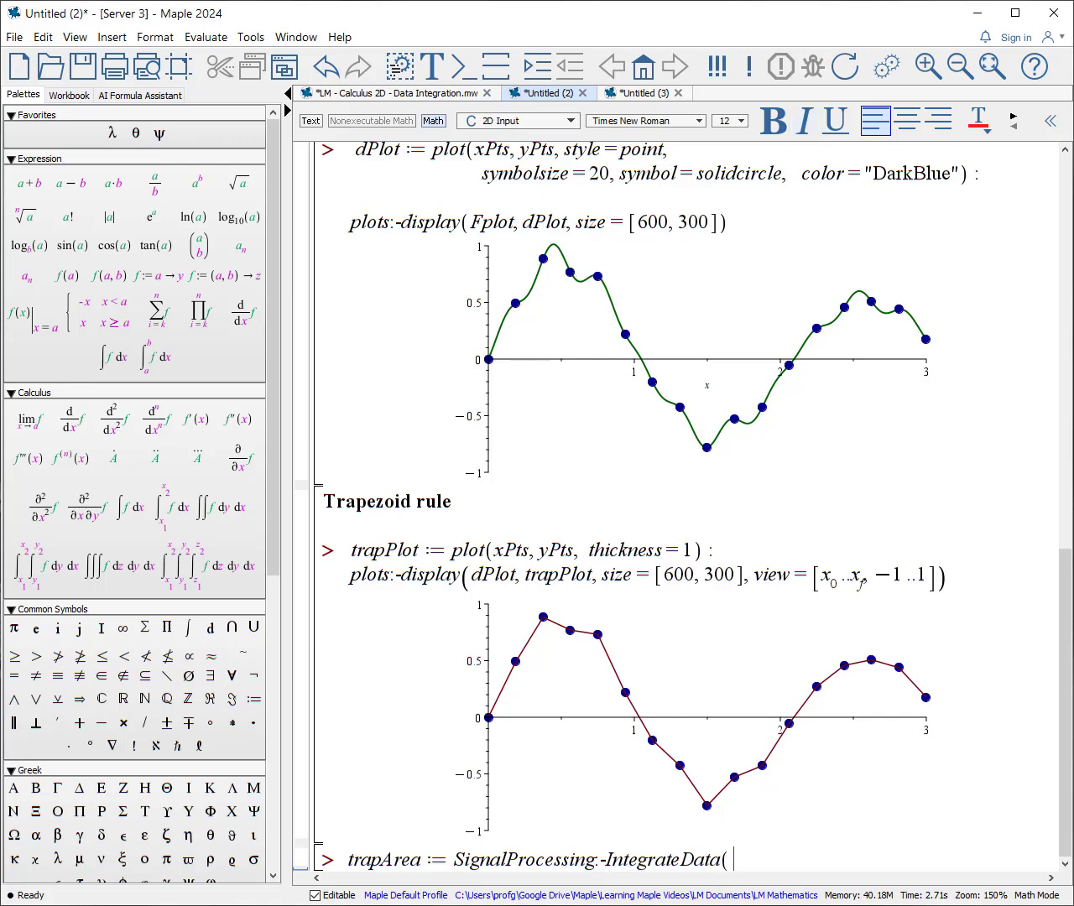
{"action": "type", "text": "xP"}
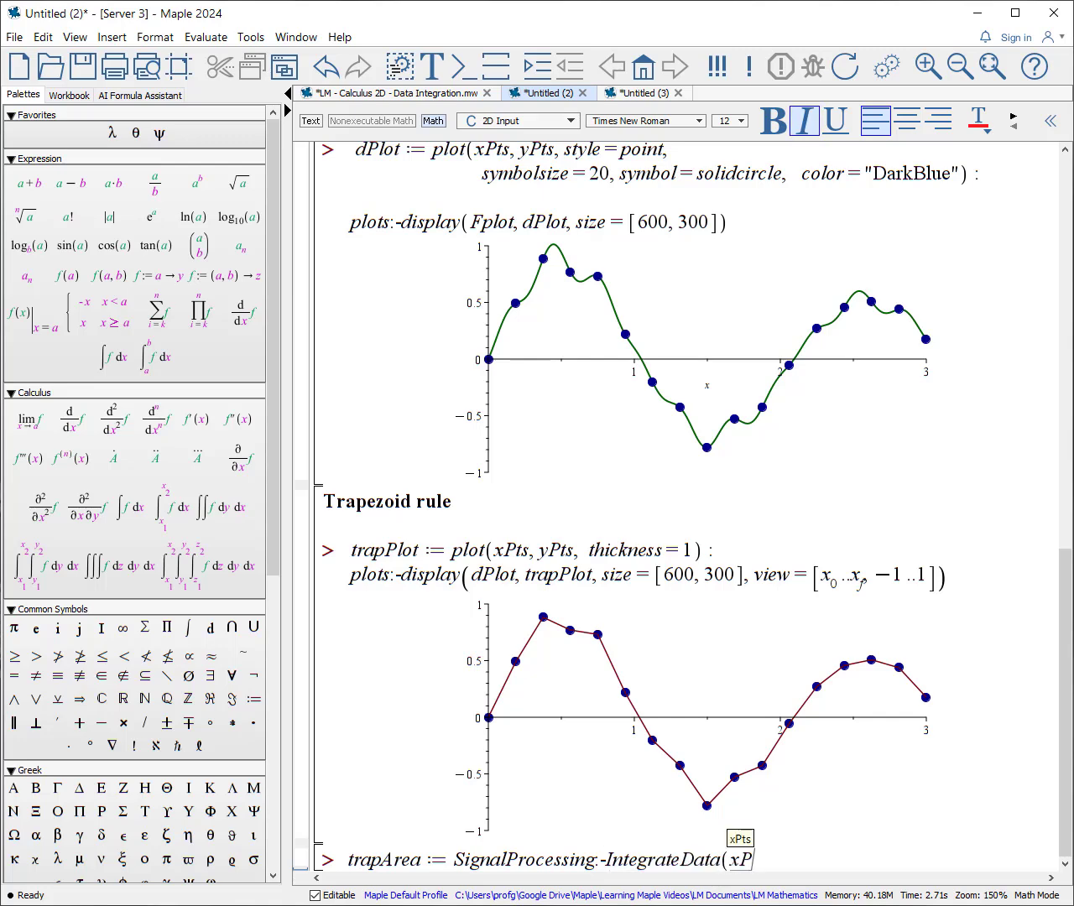
{"action": "type", "text": "ts, yPts)"}
{"action": "key", "text": "Return"}
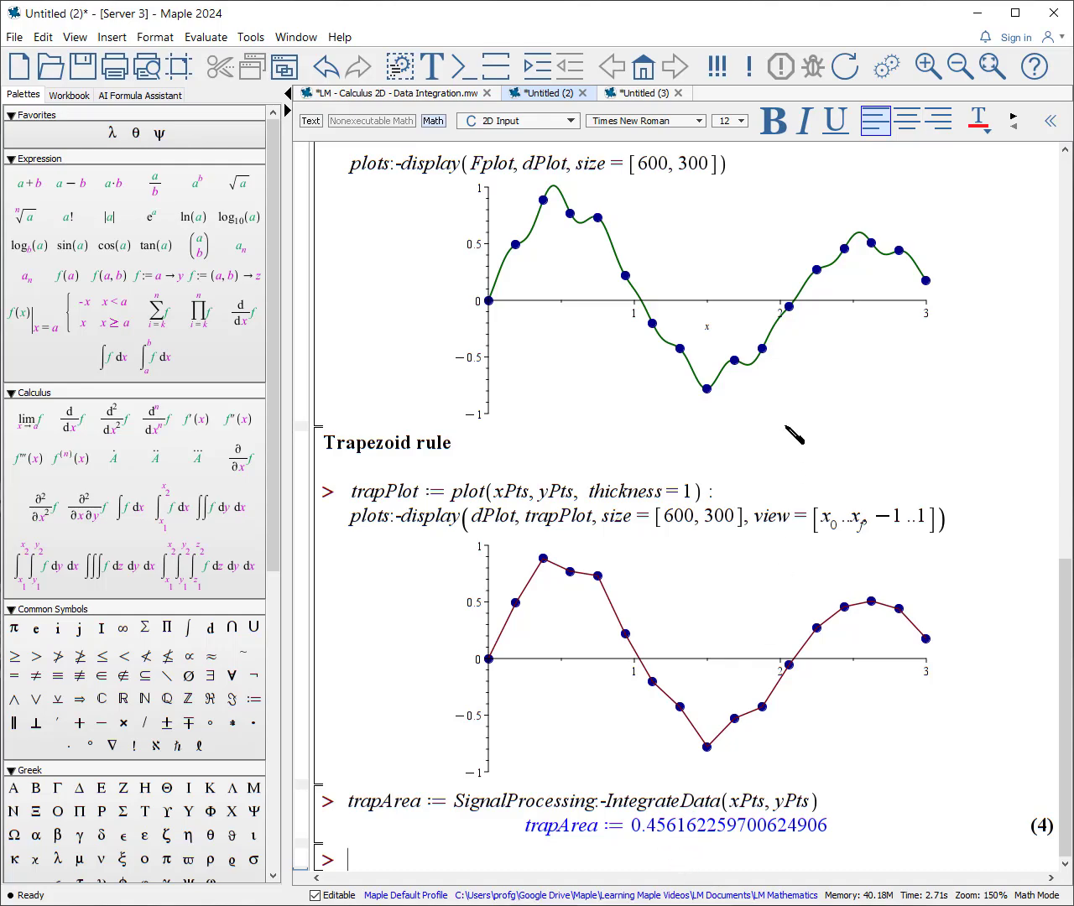
Step: Paste the prepared Simpson blocks after trapArea: the Fsimpson procedure and the 600 by 300 display of dPlot with simpsonPlot
{"action": "scroll", "coordinate": [786, 425], "scroll_direction": "up", "scroll_amount": 10}
{"action": "scroll", "coordinate": [786, 426], "scroll_direction": "up", "scroll_amount": 3}
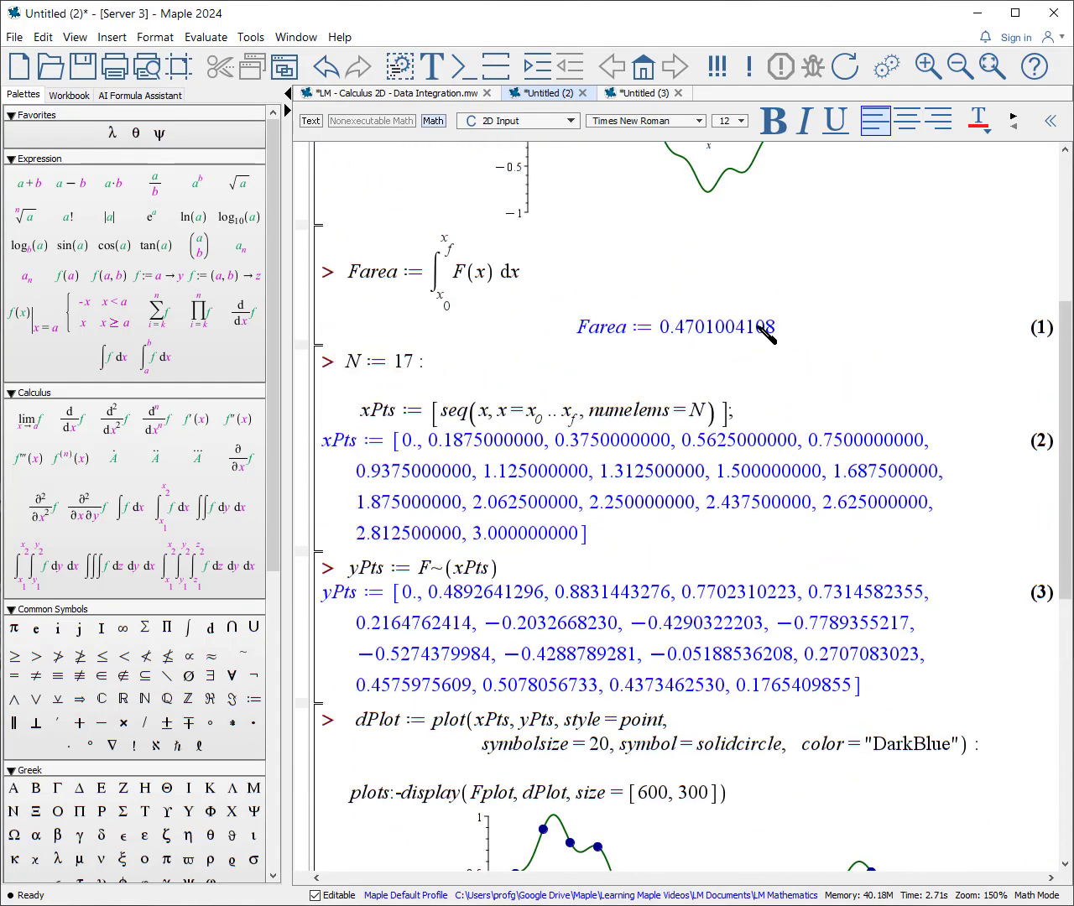
{"action": "scroll", "coordinate": [779, 569], "scroll_direction": "down", "scroll_amount": 13}
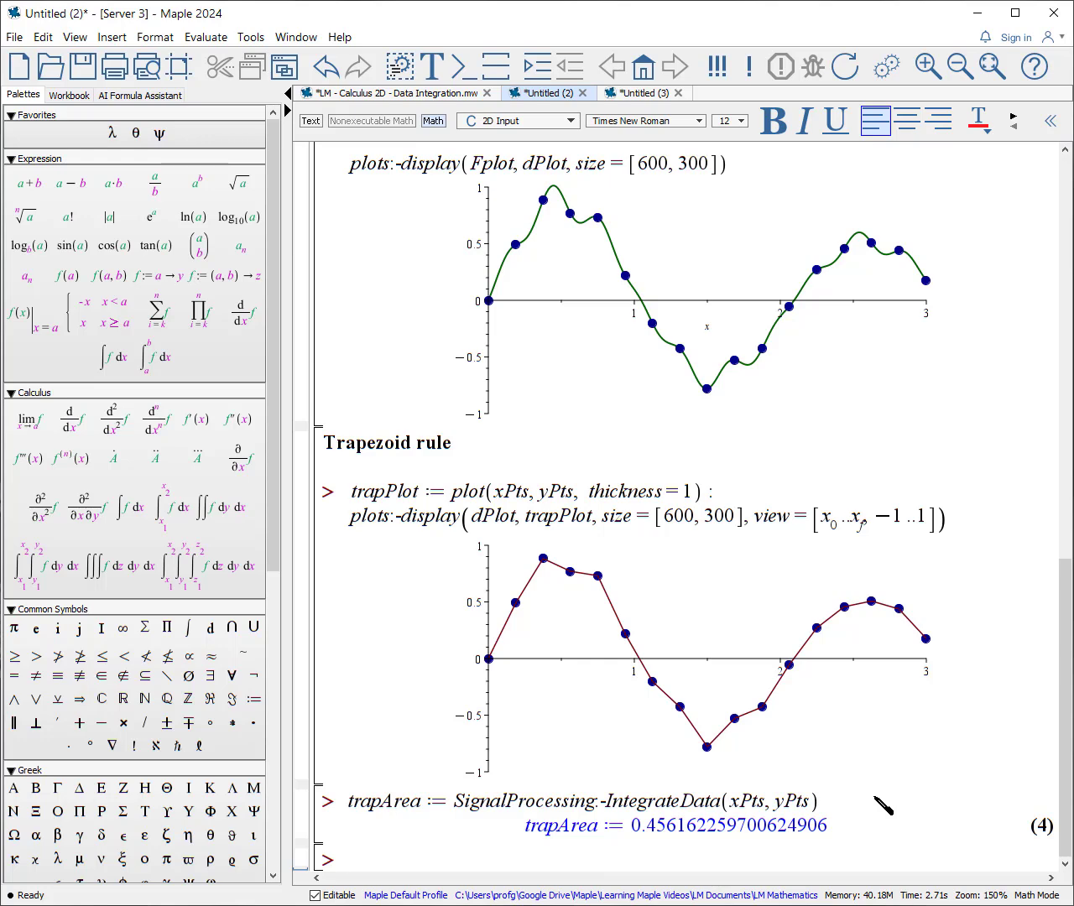
{"action": "key", "text": "ctrl+v"}
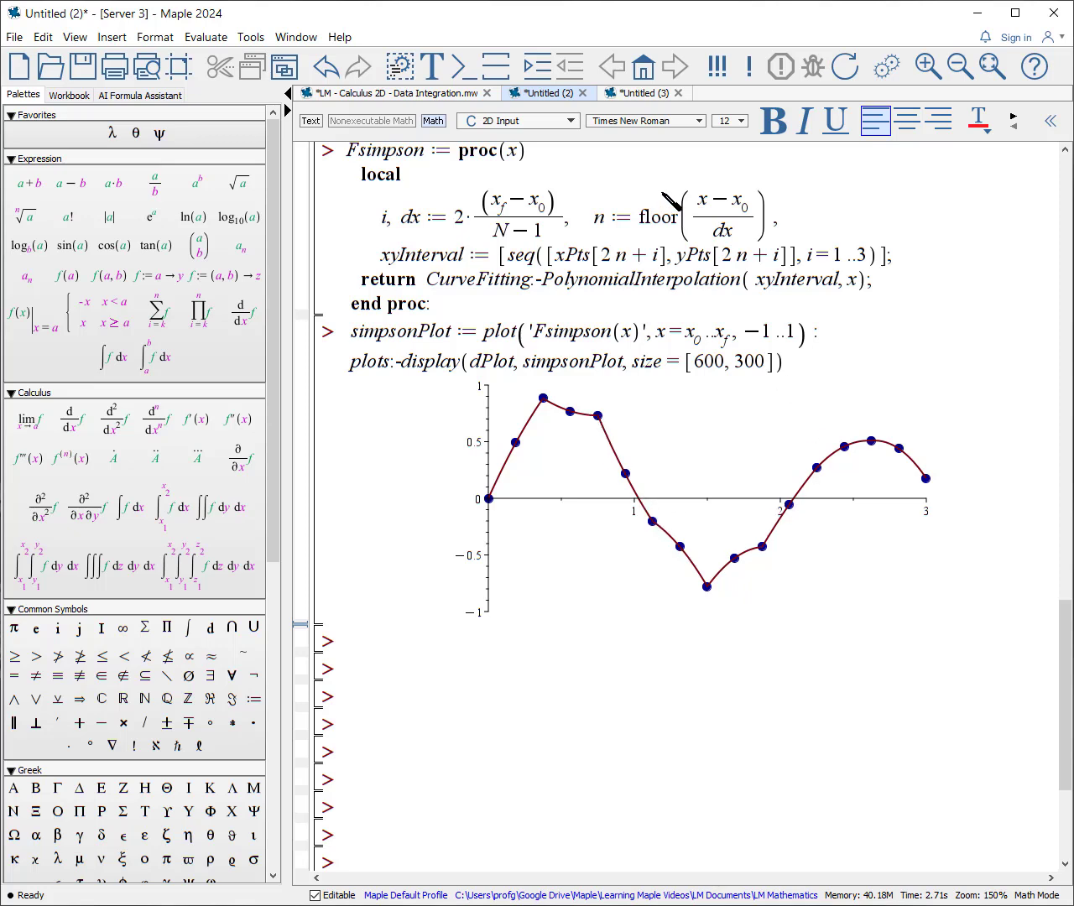
Step: Compute the Simpson's-rule area below the Simpson plot with simpsonArea := SignalProcessing:-IntegrateData(xPts, yPts, method = simpson)
{"action": "left_click", "coordinate": [659, 646]}
{"action": "type", "text": "simpson"}
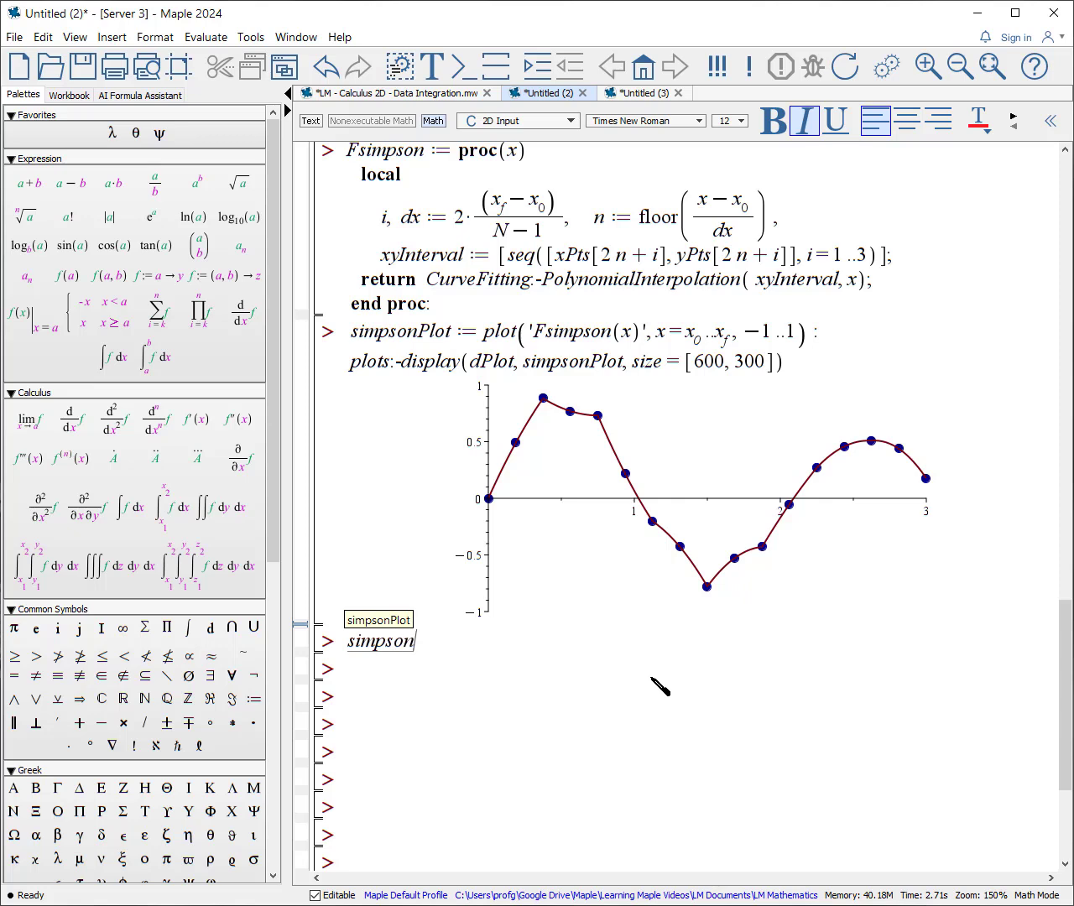
{"action": "type", "text": "Area"}
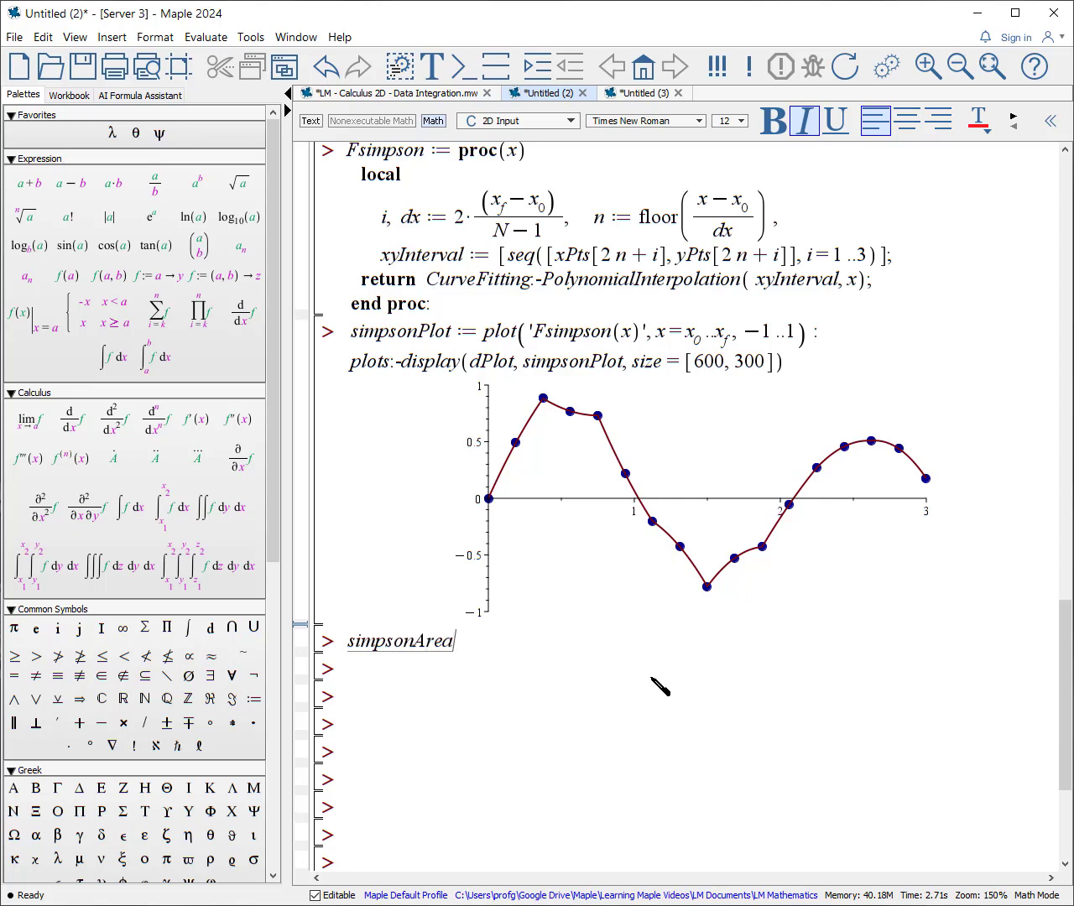
{"action": "type", "text": " := "}
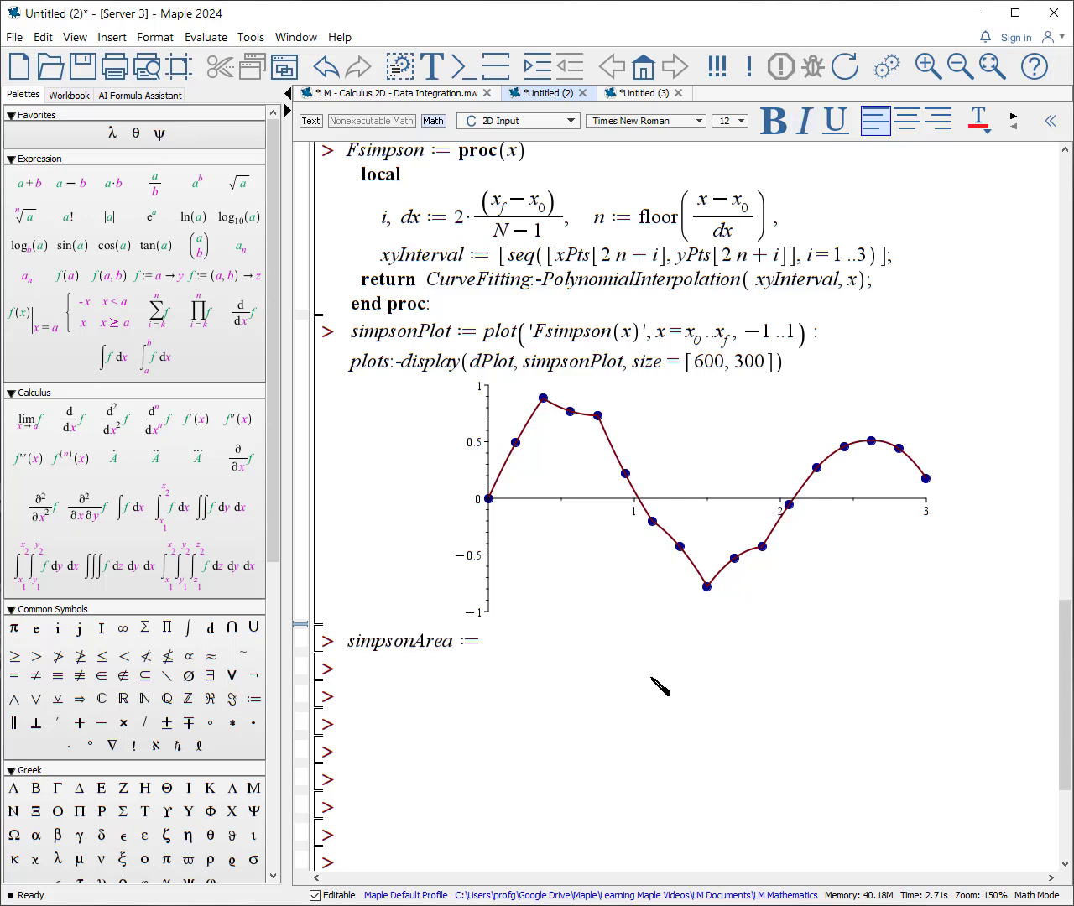
{"action": "type", "text": "Signal"}
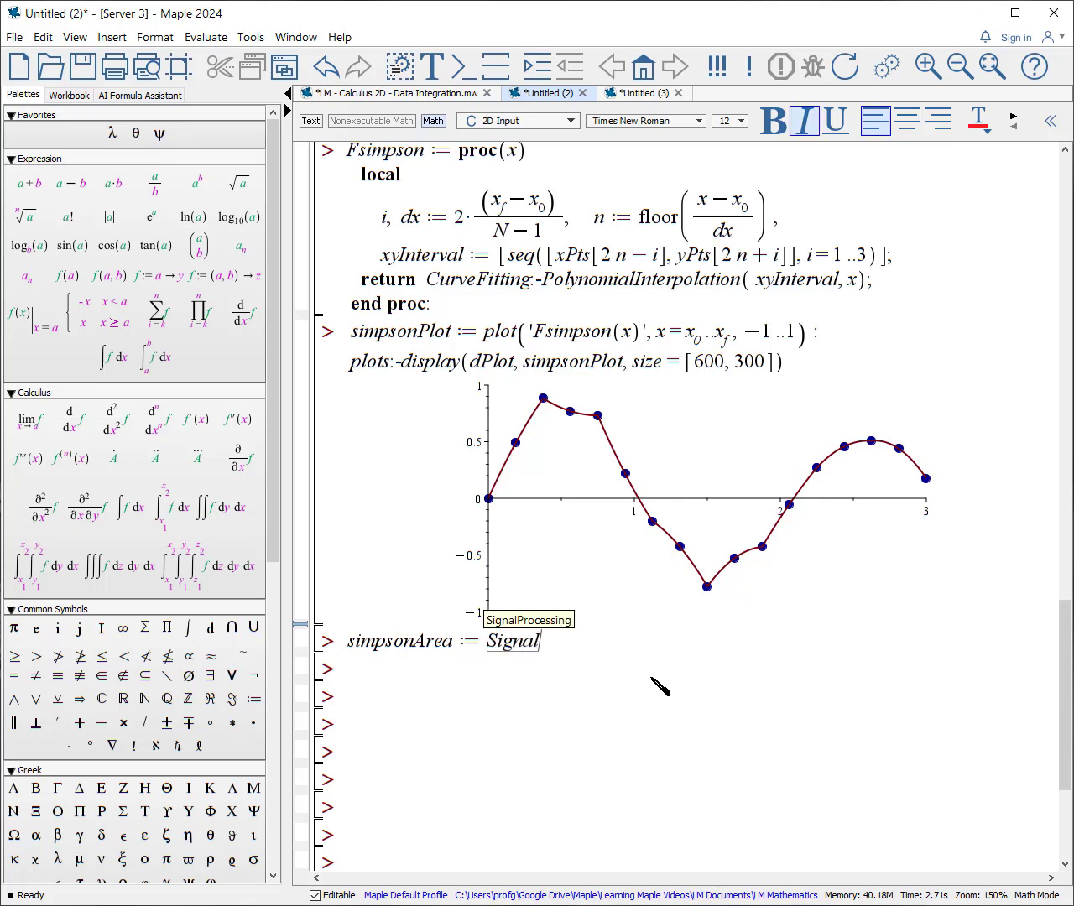
{"action": "type", "text": "Processing:"}
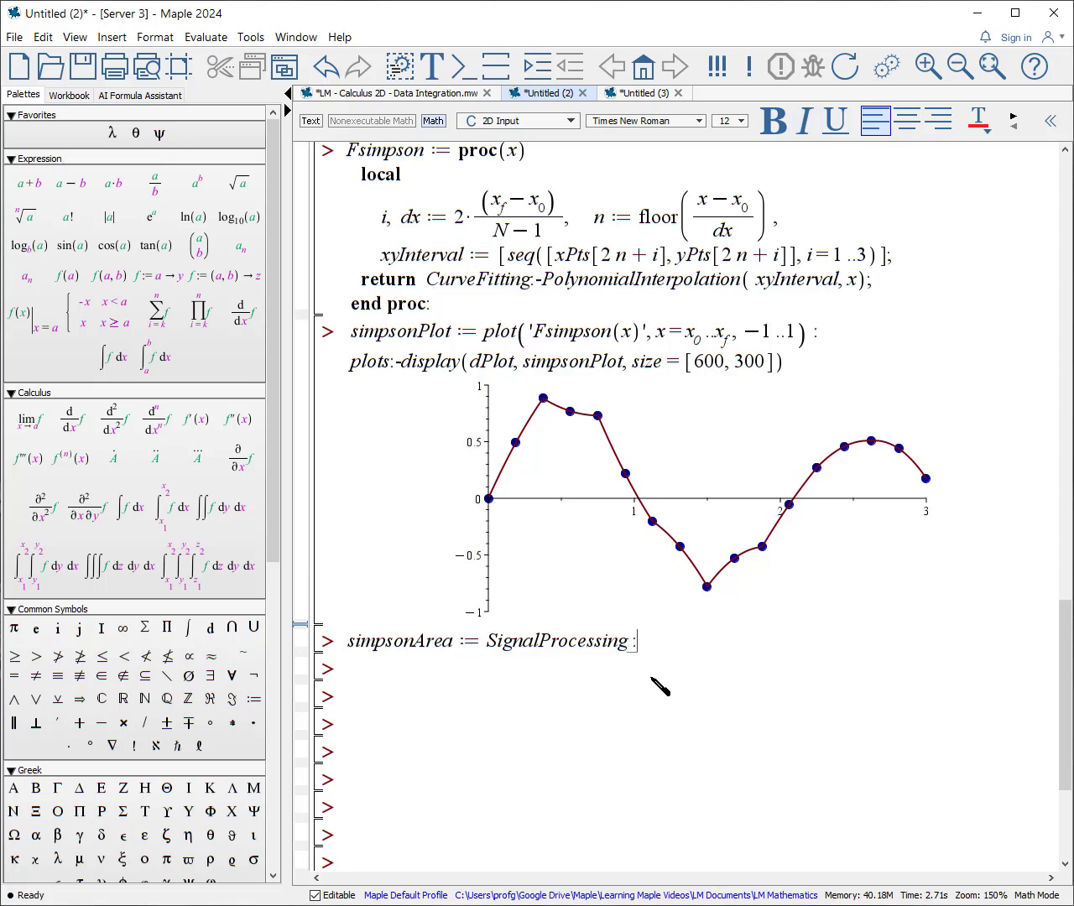
{"action": "type", "text": "-IntegrateData("}
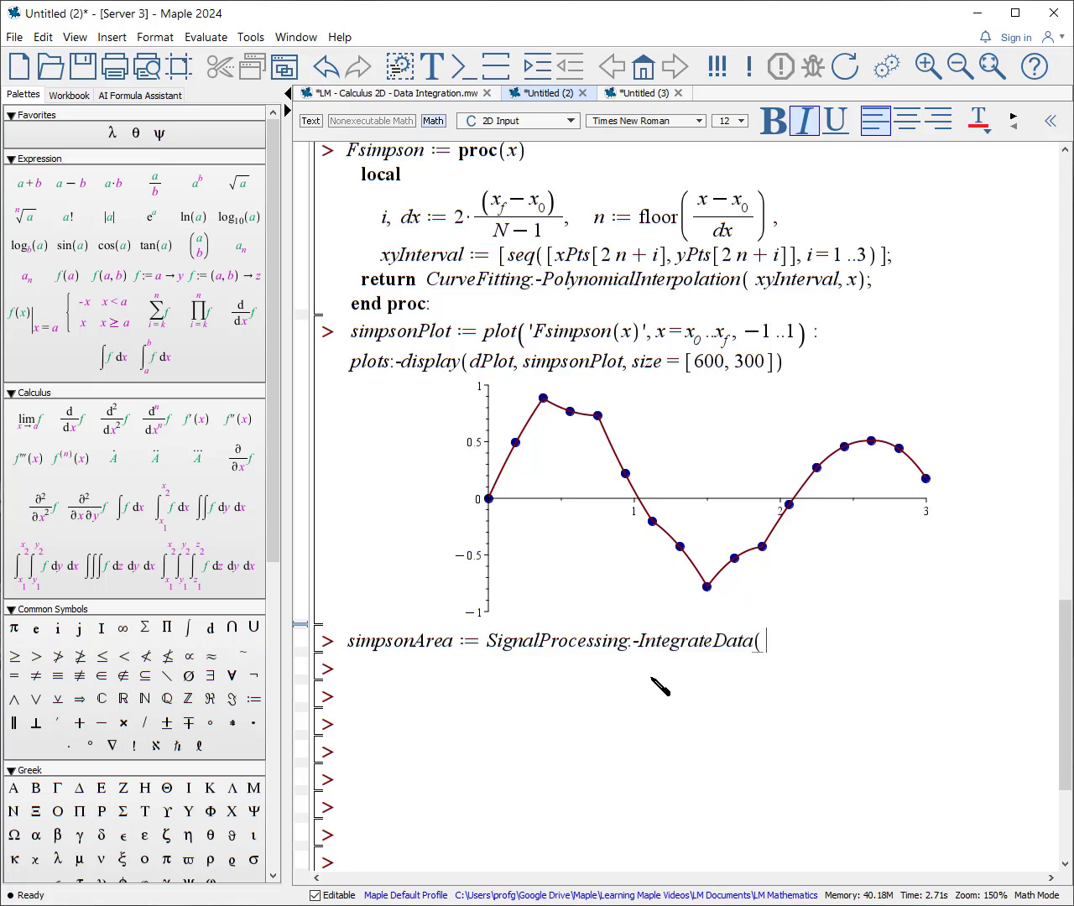
{"action": "type", "text": "xPts, yPts, me"}
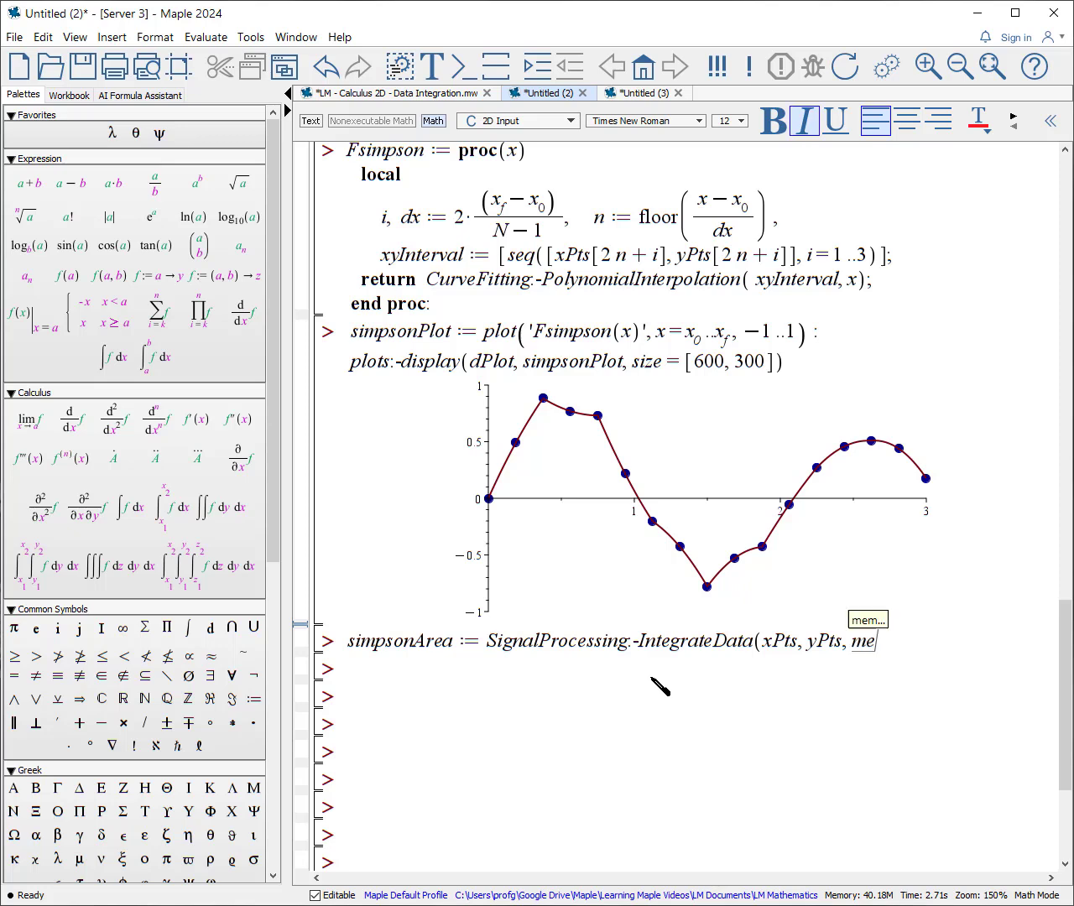
{"action": "type", "text": "thod = simps"}
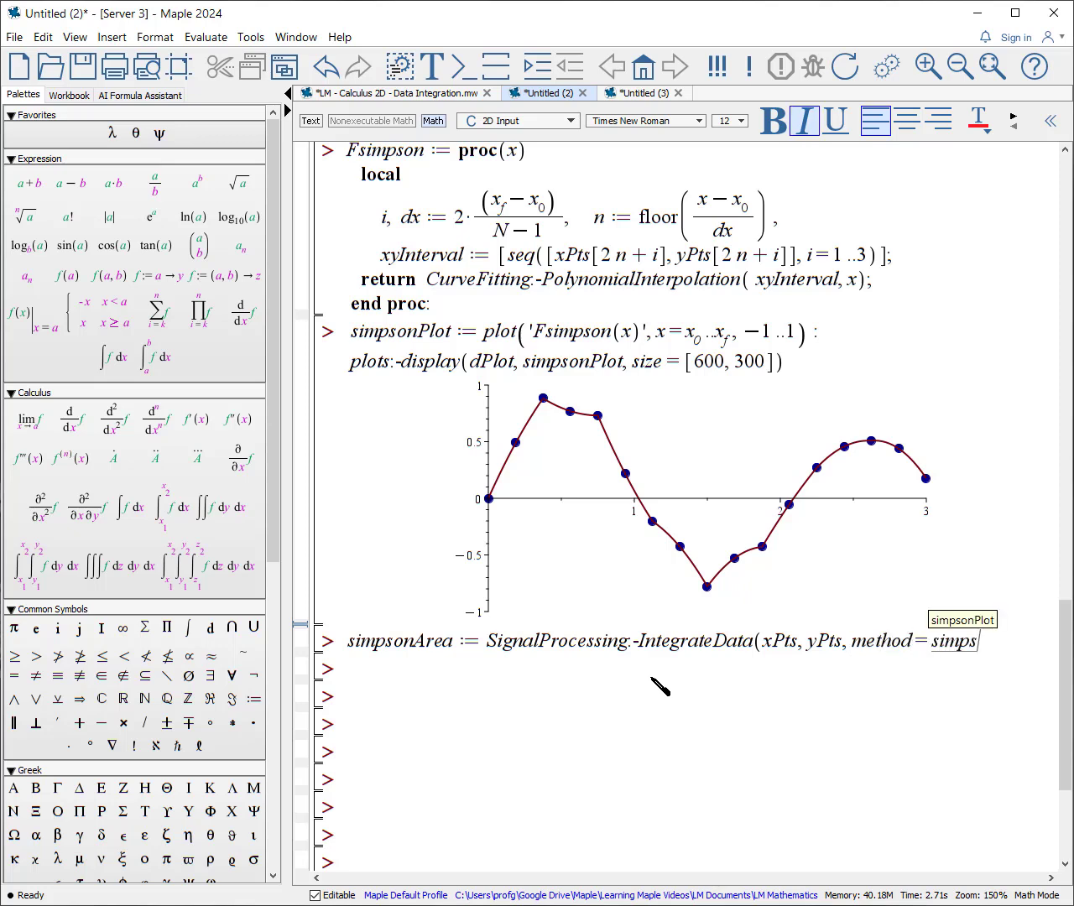
{"action": "type", "text": "on)"}
{"action": "key", "text": "Return"}
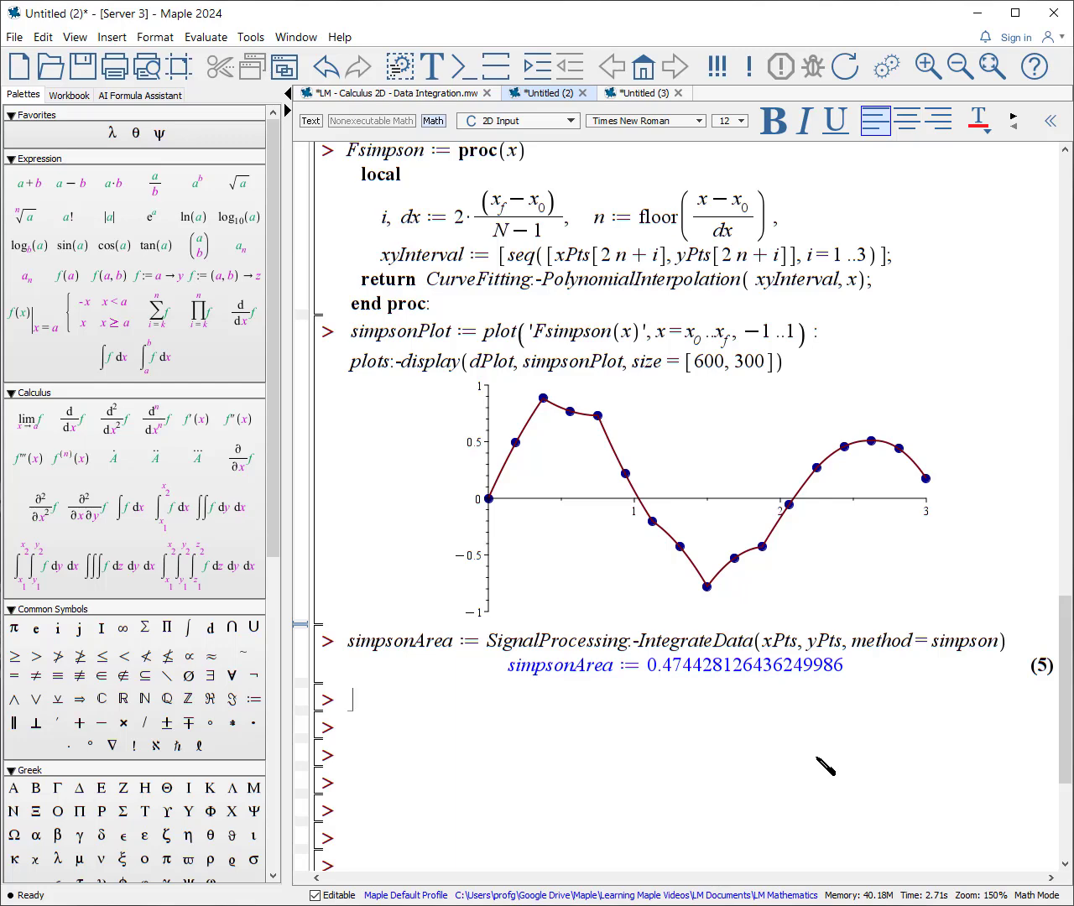
Step: Compute FsimpsonArea below the Simpson's-rule area as the definite integral of Fsimpson(x) dx from x_0 to x_f
{"action": "type", "text": "FsimpsonArea :="}
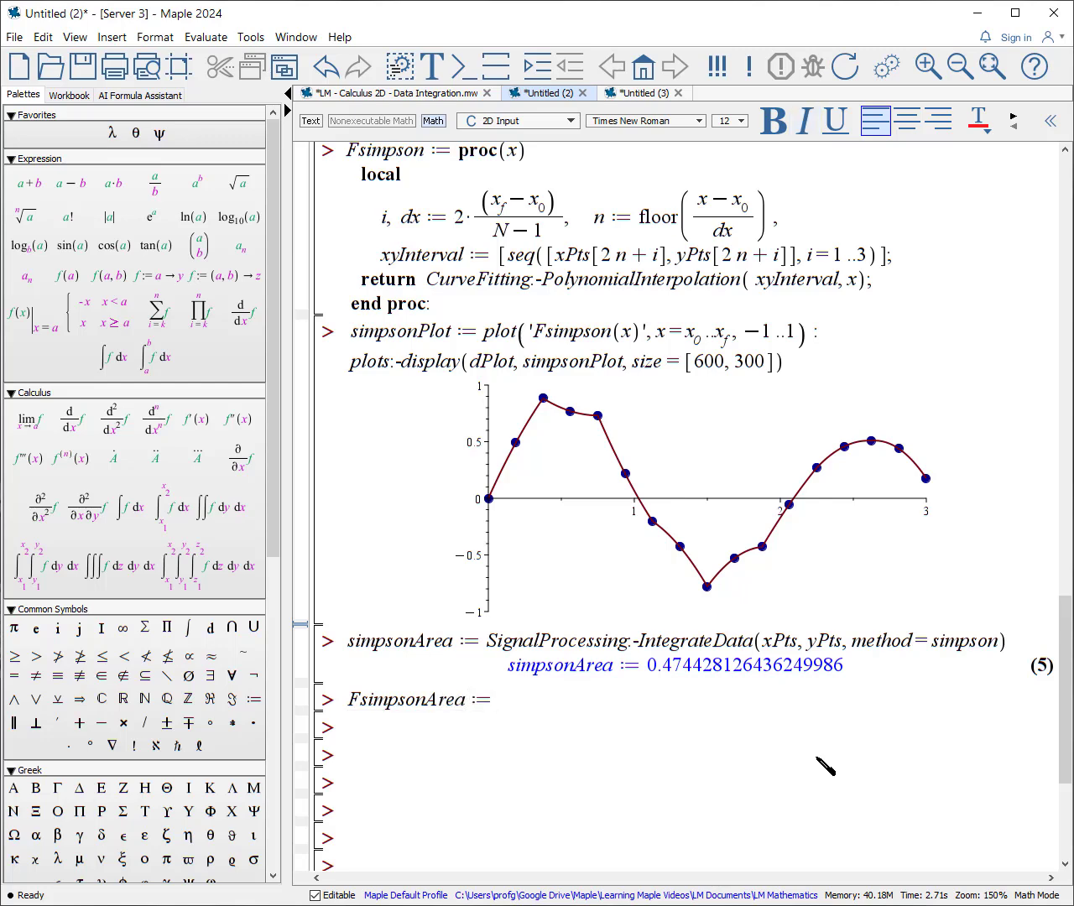
{"action": "left_click", "coordinate": [149, 359]}
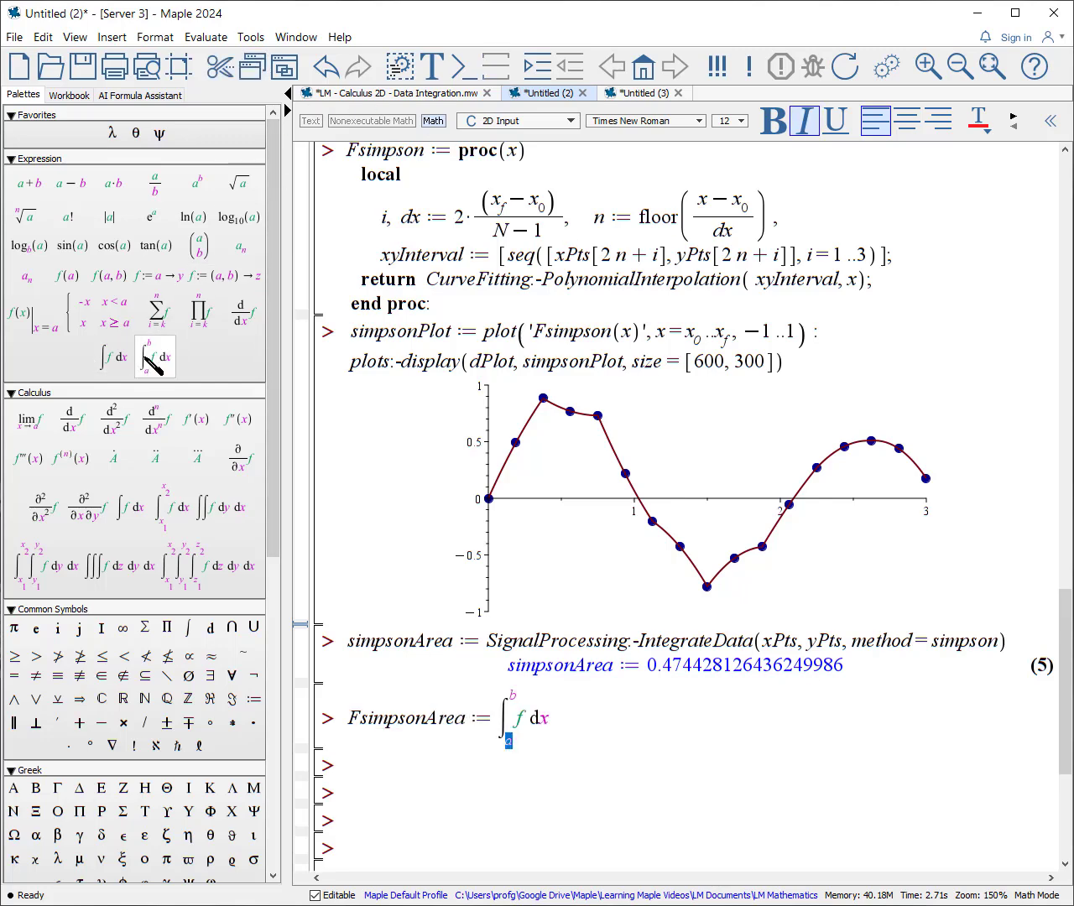
{"action": "type", "text": "x_0"}
{"action": "key", "text": "Tab"}
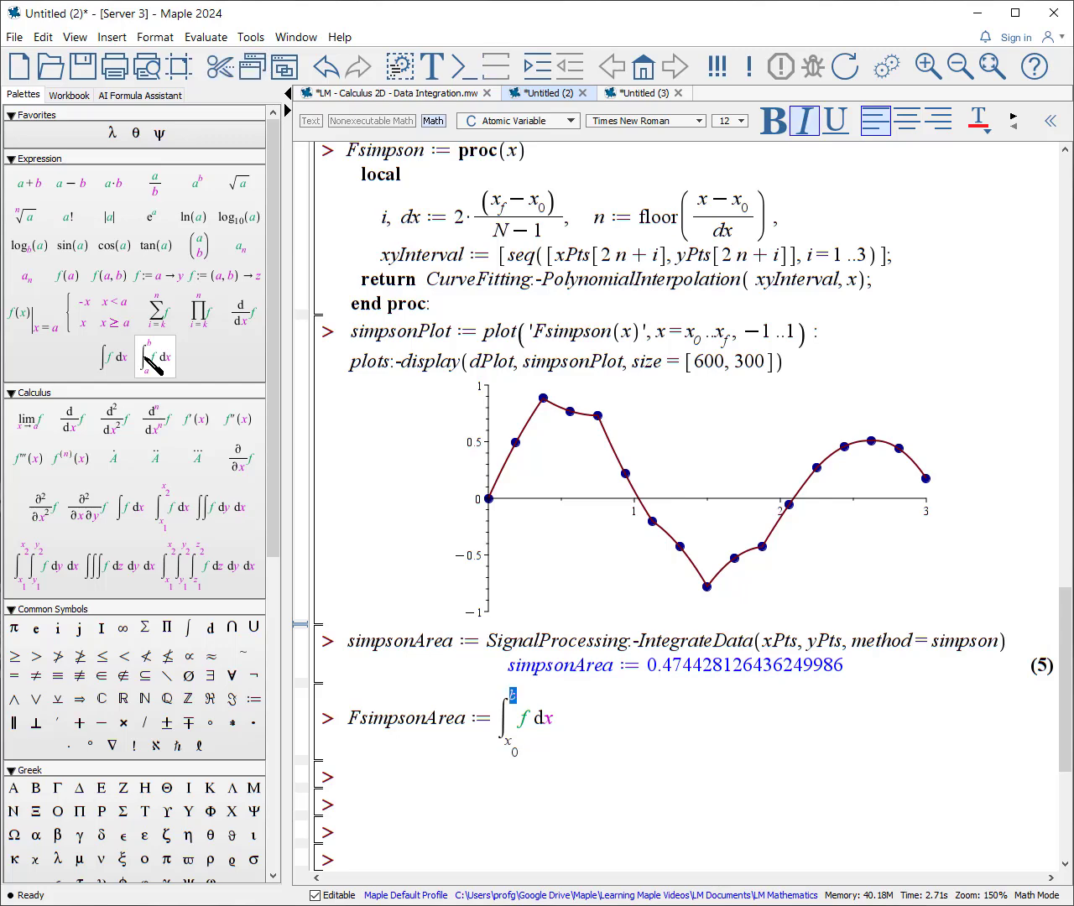
{"action": "type", "text": "x_f"}
{"action": "key", "text": "Tab"}
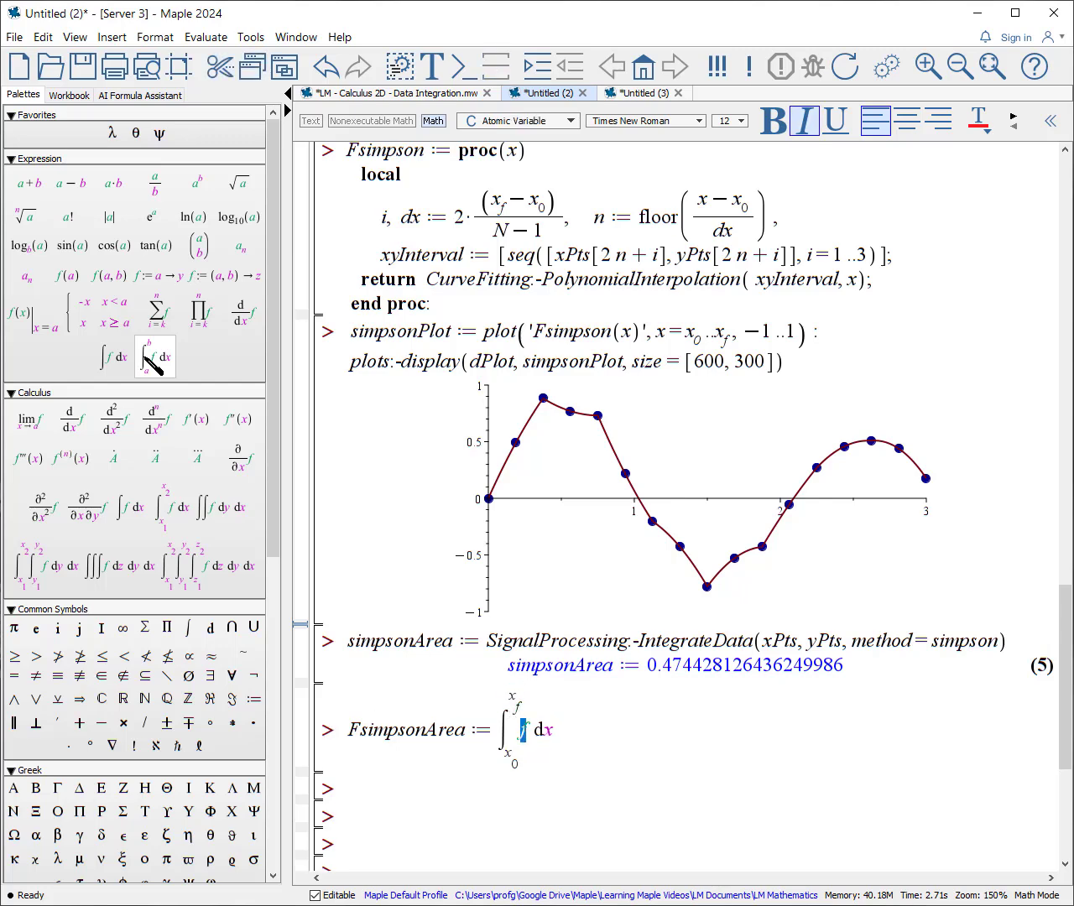
{"action": "type", "text": "F"}
{"action": "type", "text": "simp"}
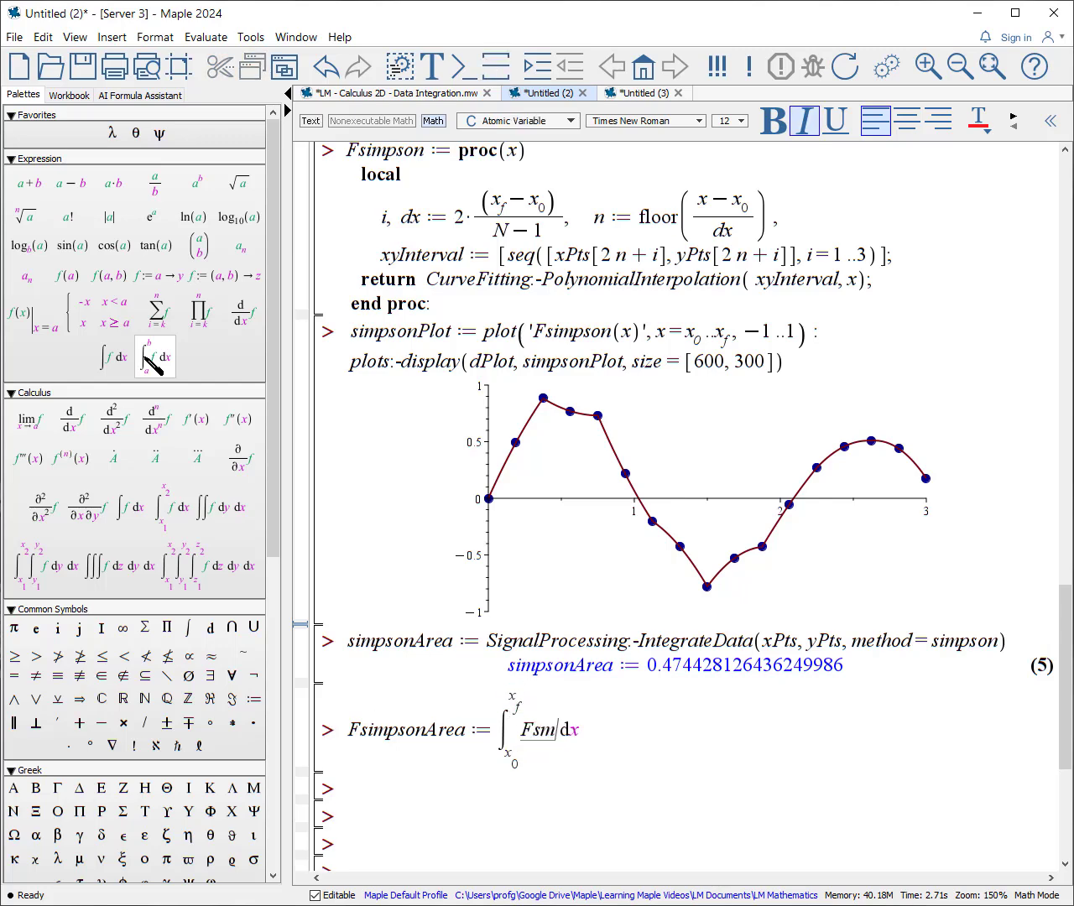
{"action": "type", "text": "son(x)"}
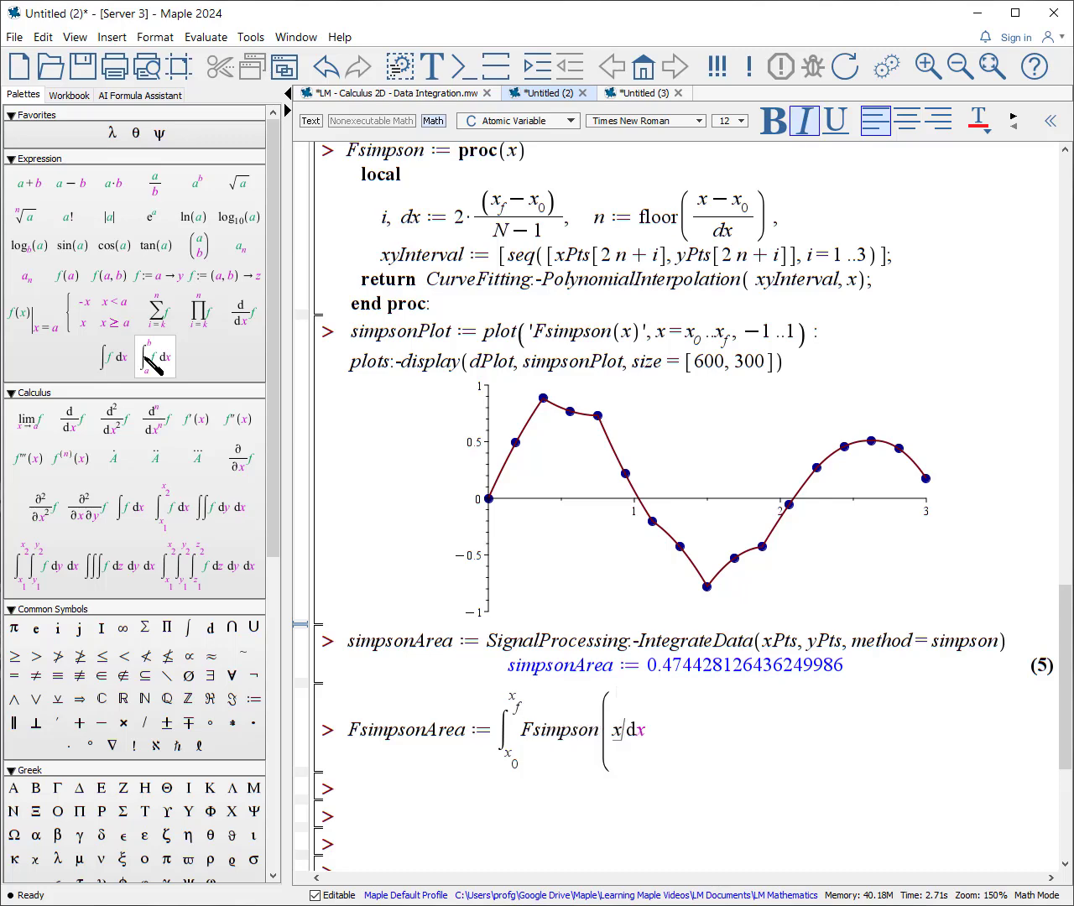
{"action": "key", "text": "Tab"}
{"action": "type", "text": "x"}
{"action": "key", "text": "Return"}
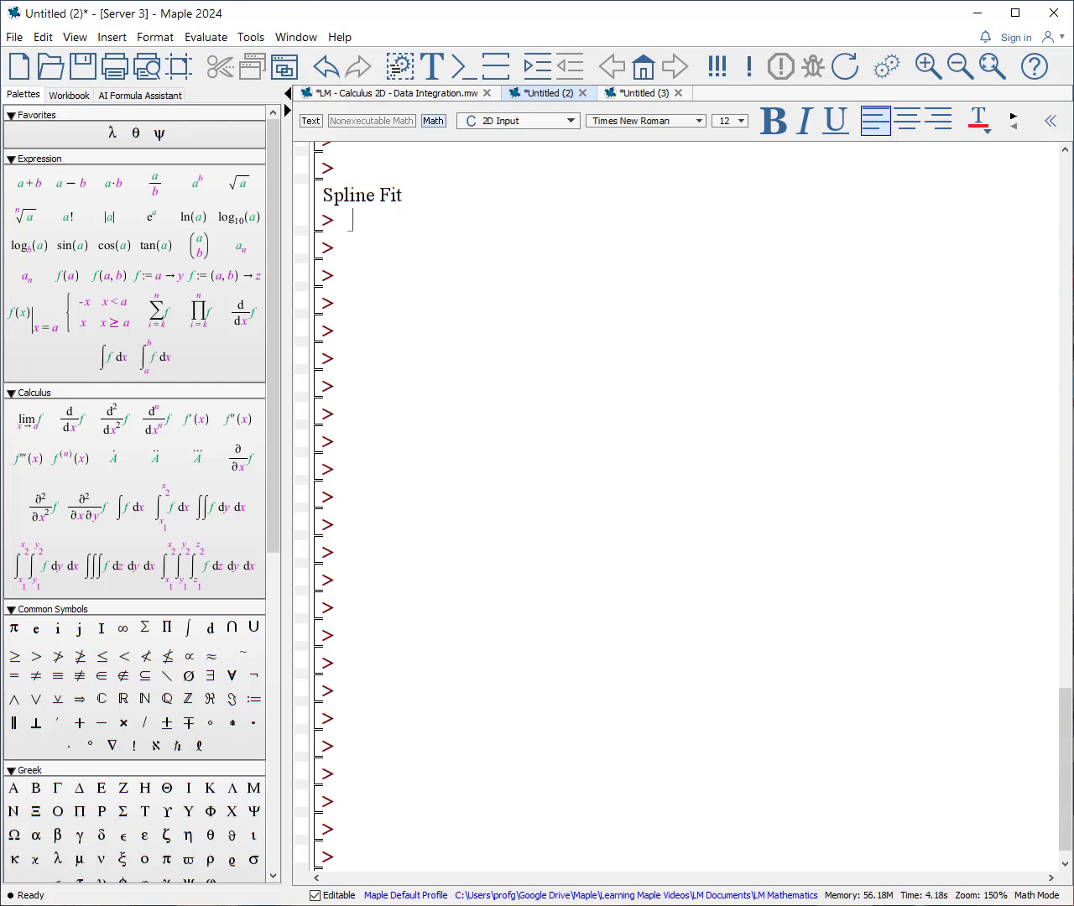
Step: Fit a spline to the data under the Spline Fit heading with splineFit := CurveFitting:-Spline(xPts, yPts, x) and view all its pieces
{"action": "type", "text": "splineFit := Cu"}
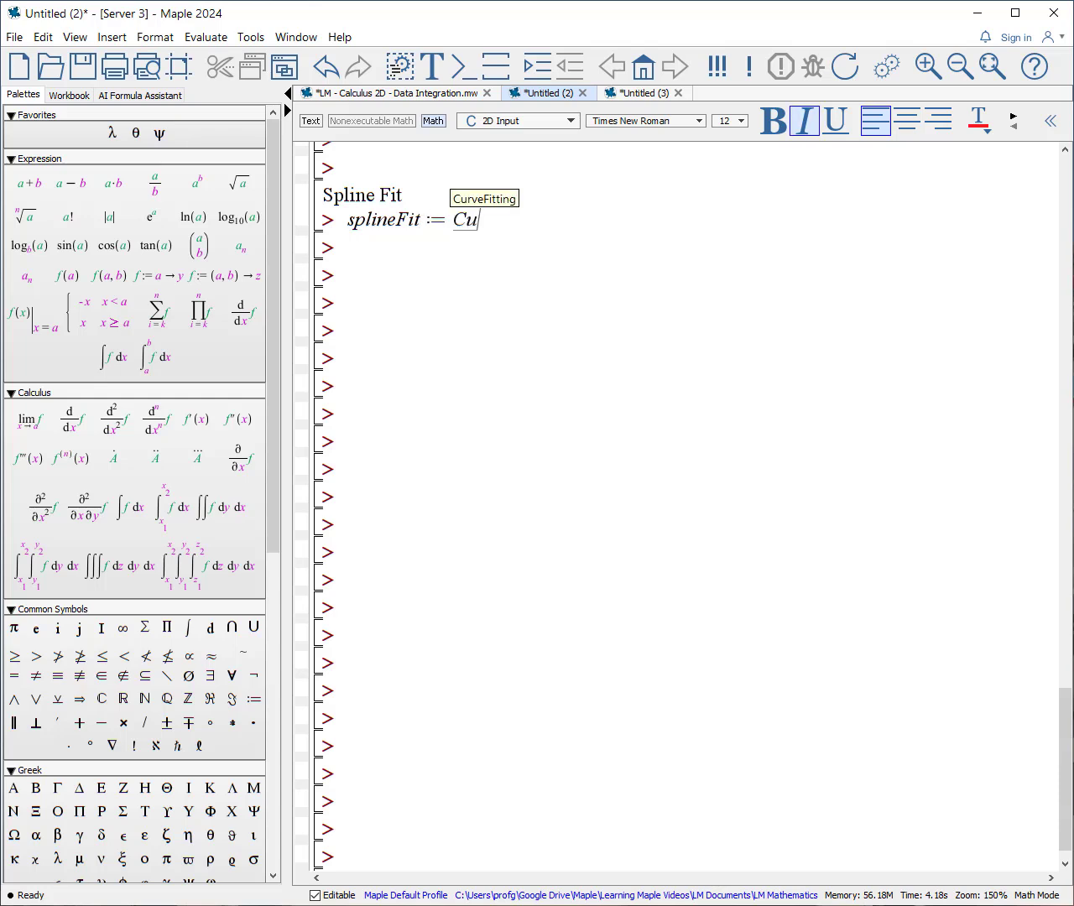
{"action": "type", "text": "r"}
{"action": "key", "text": "Return"}
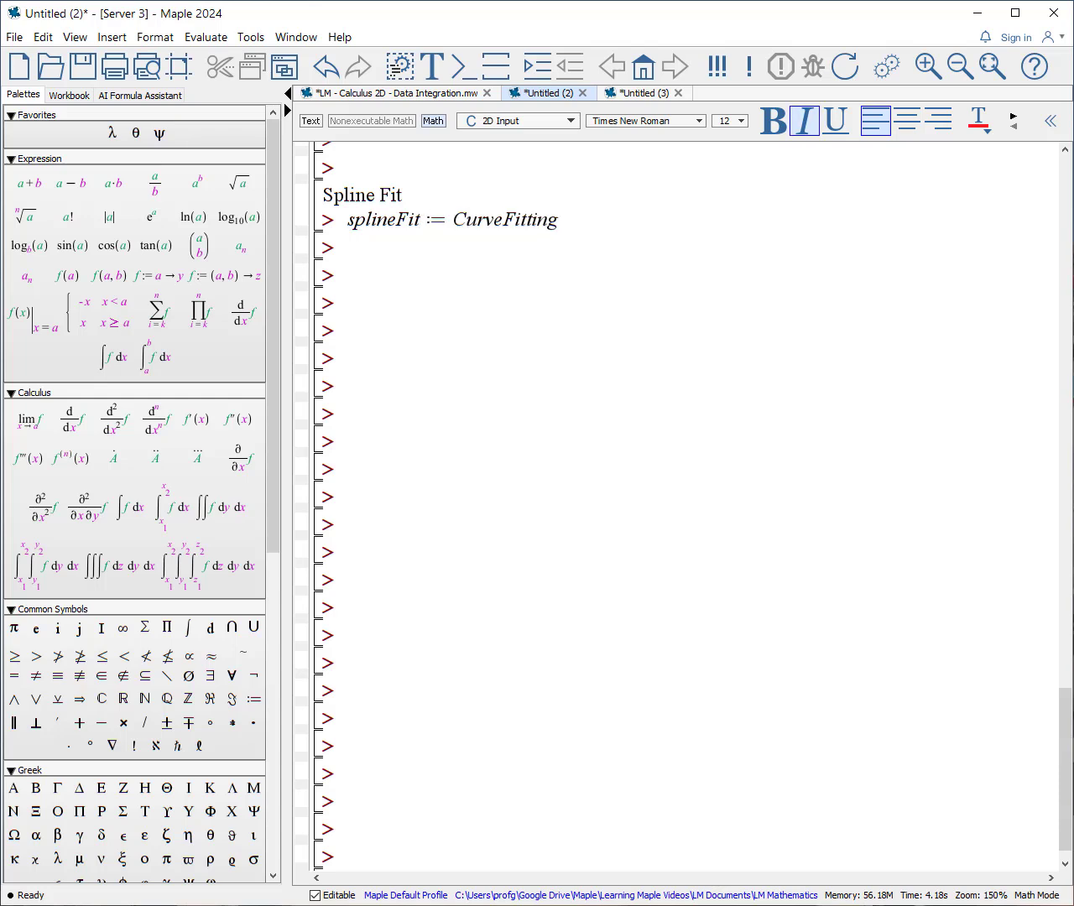
{"action": "type", "text": ":-Spline("}
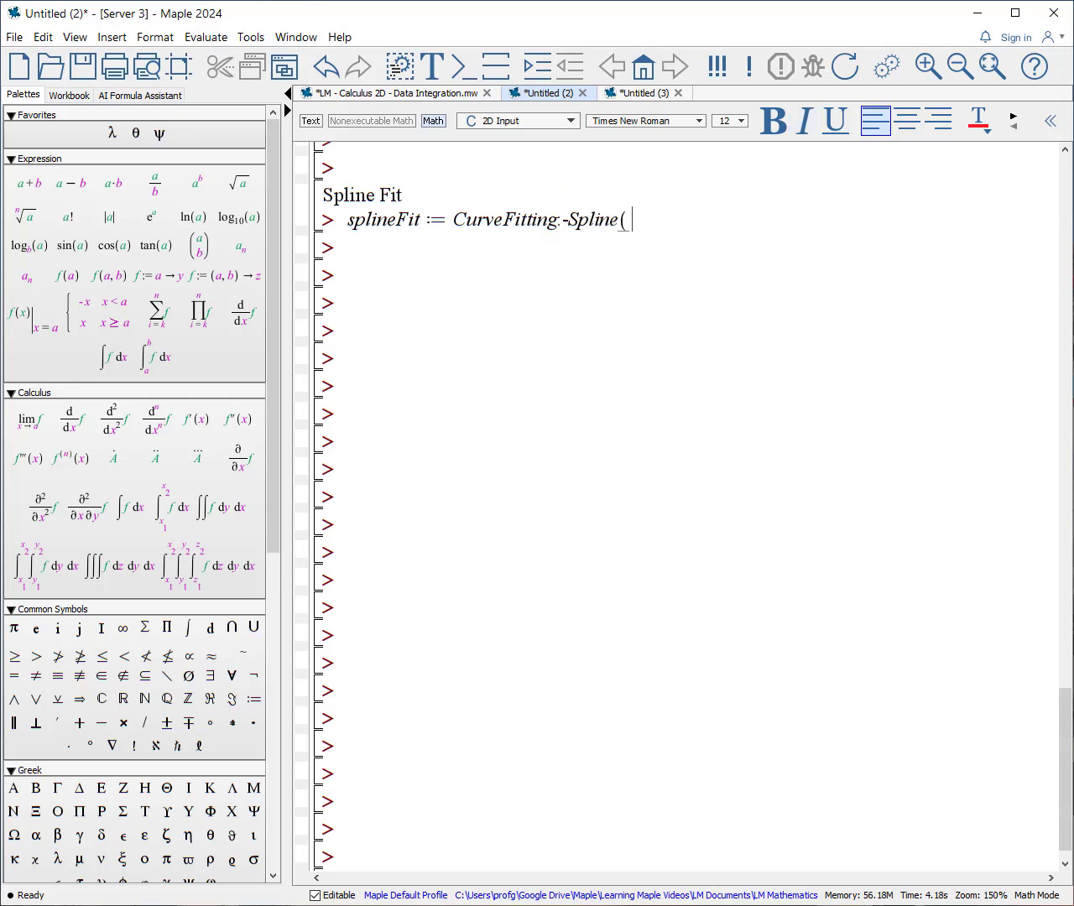
{"action": "type", "text": "xP"}
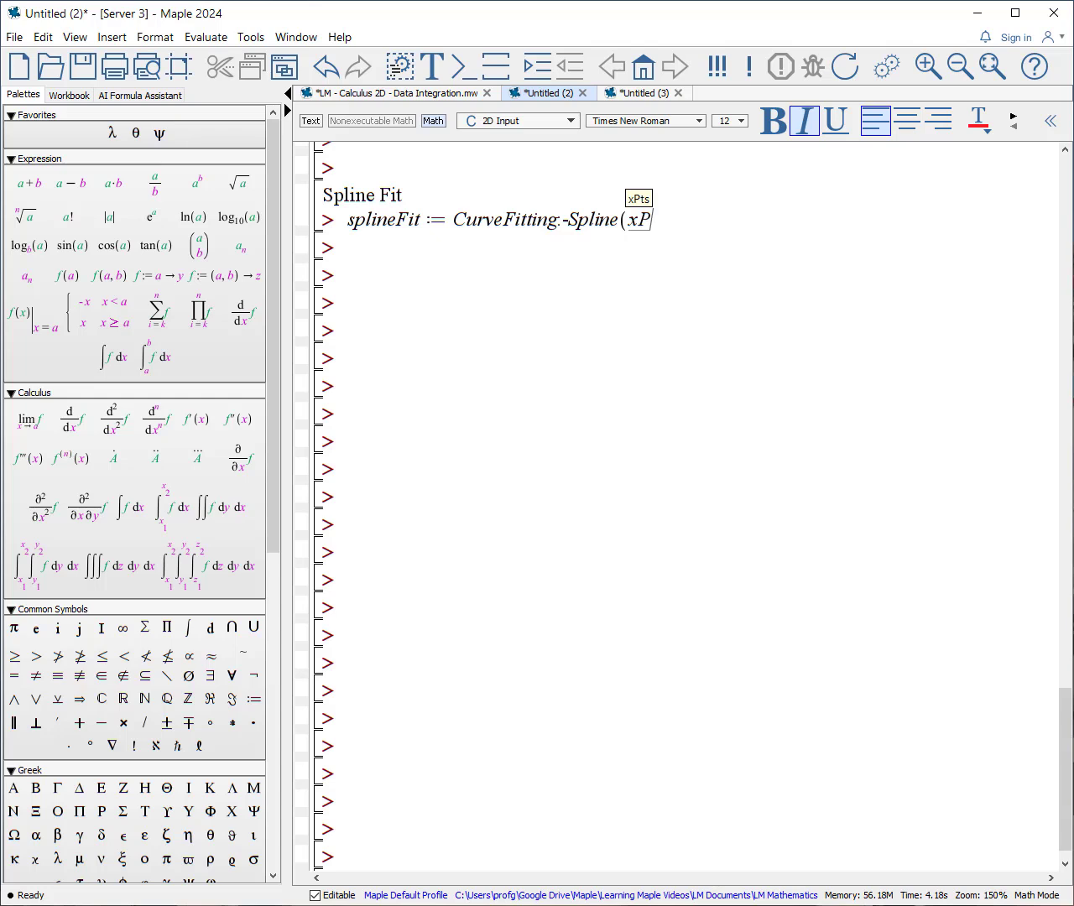
{"action": "type", "text": "ts, yPts, x)"}
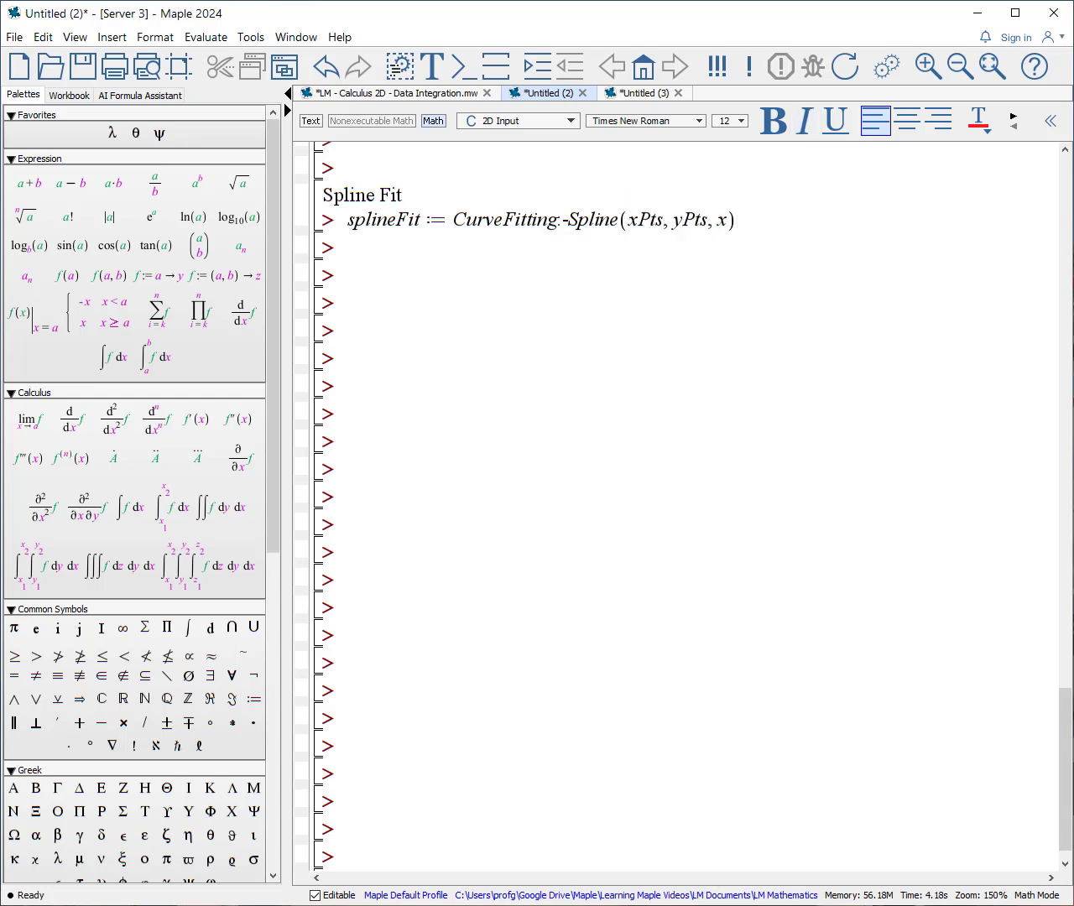
{"action": "key", "text": "Return"}
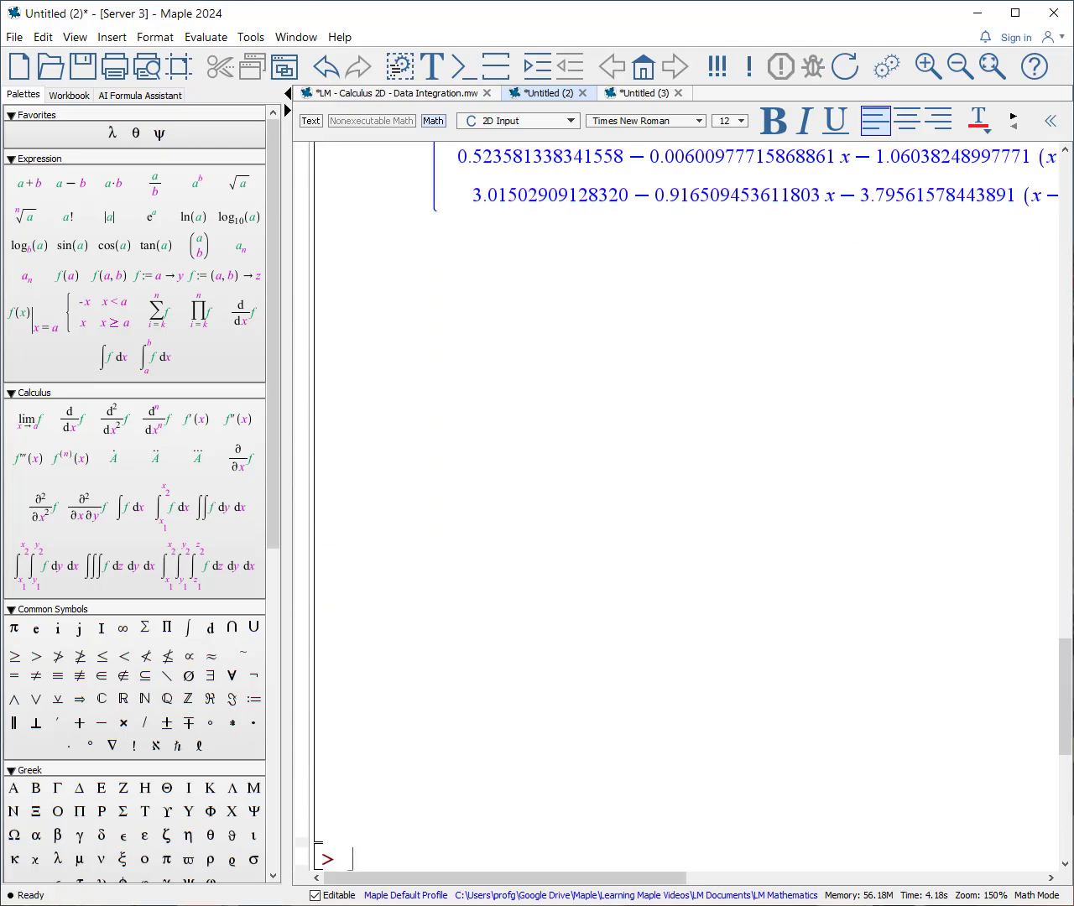
{"action": "left_click_drag", "start_coordinate": [1064, 688], "coordinate": [1070, 577]}
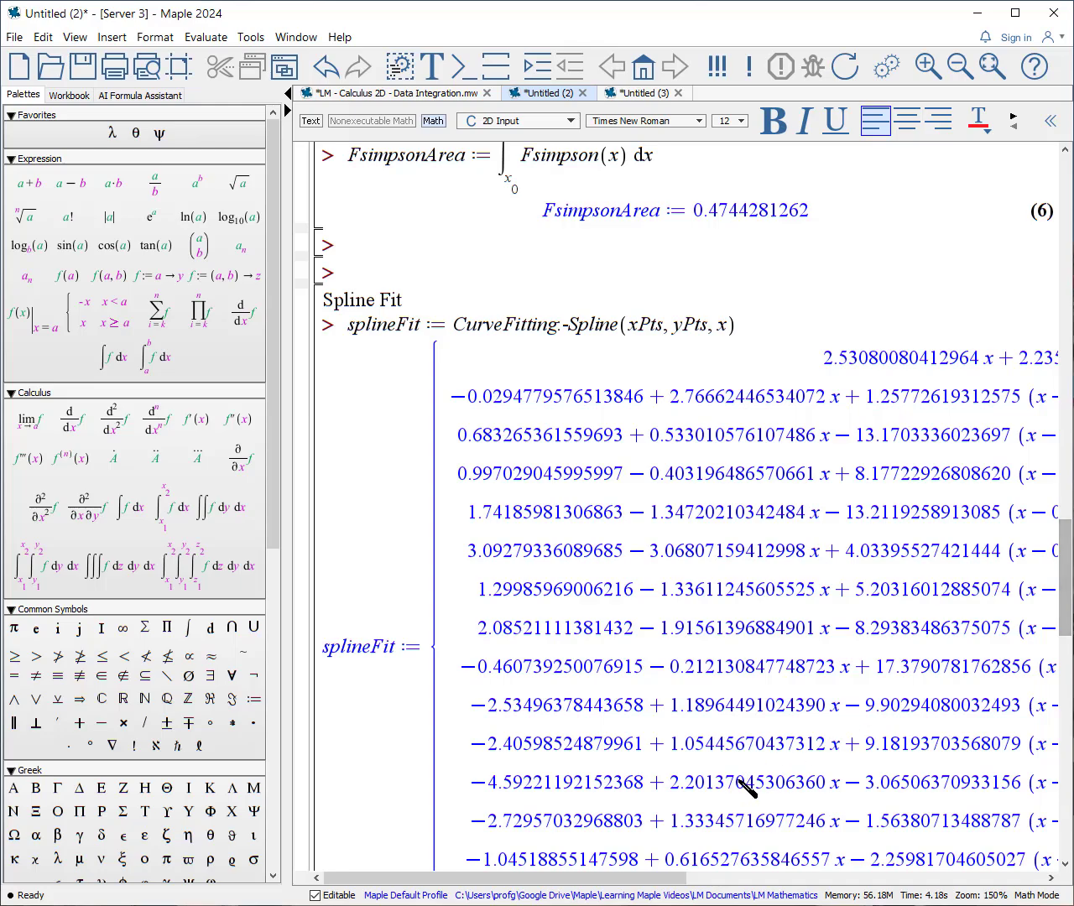
{"action": "scroll", "coordinate": [750, 621], "scroll_direction": "down", "scroll_amount": 3}
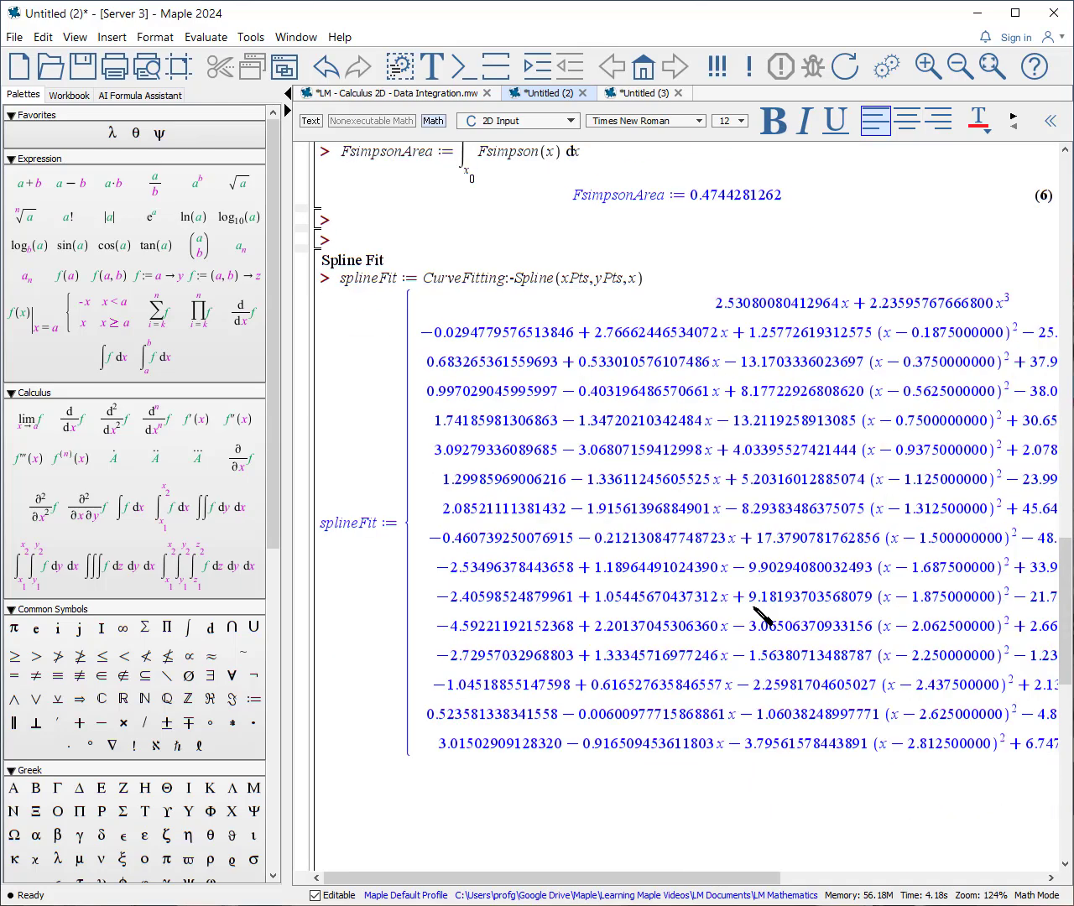
{"action": "scroll", "coordinate": [753, 608], "scroll_direction": "down", "scroll_amount": 2}
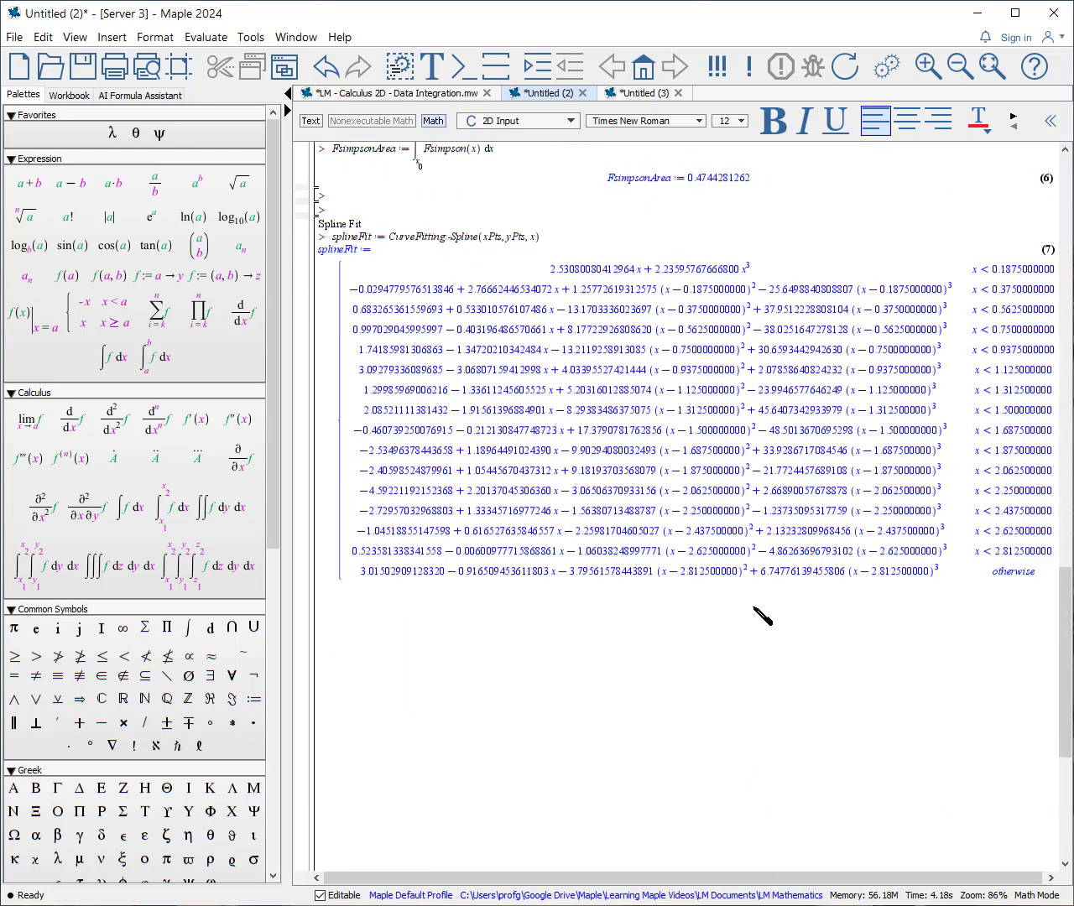
{"action": "scroll", "coordinate": [755, 607], "scroll_direction": "down", "scroll_amount": 1}
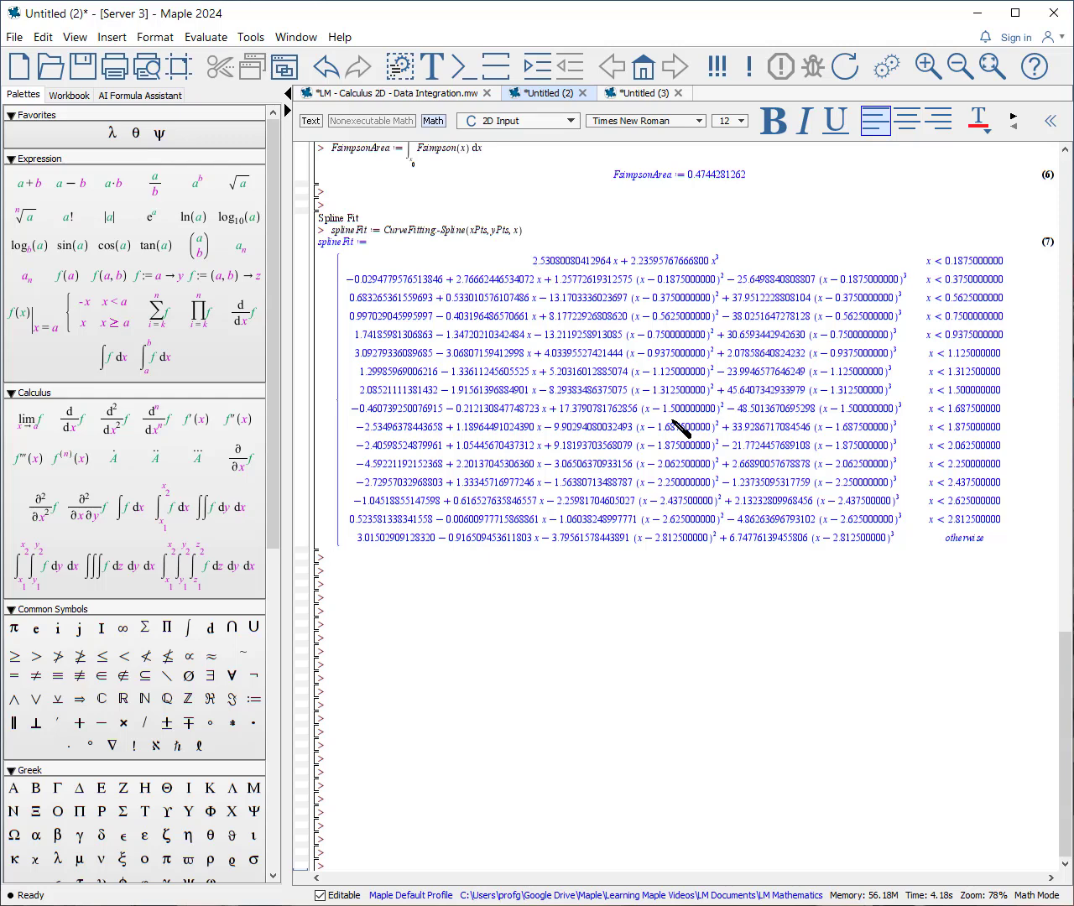
Step: Turn the spline fit into a function with Fspline := MakeFunction(splineFit, x), suppressing the output with a colon
{"action": "type", "text": "Fsp"}
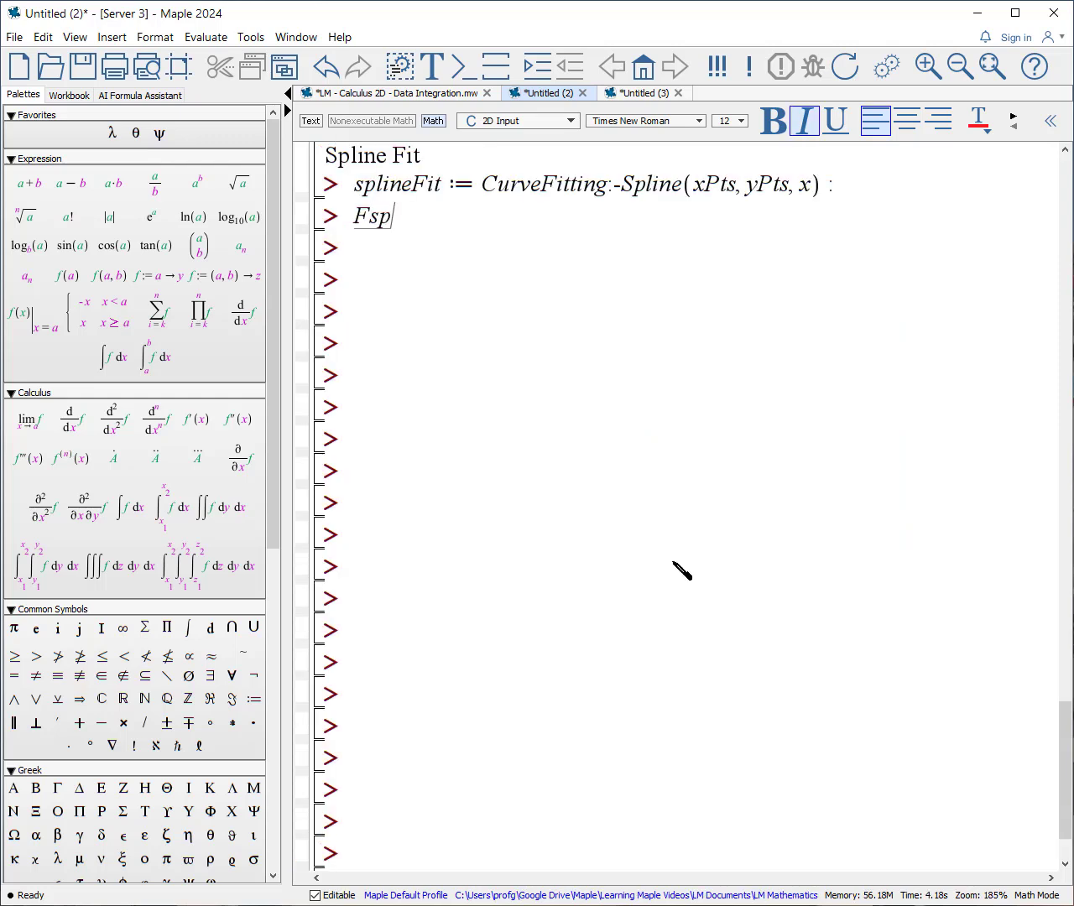
{"action": "type", "text": "line := Make"}
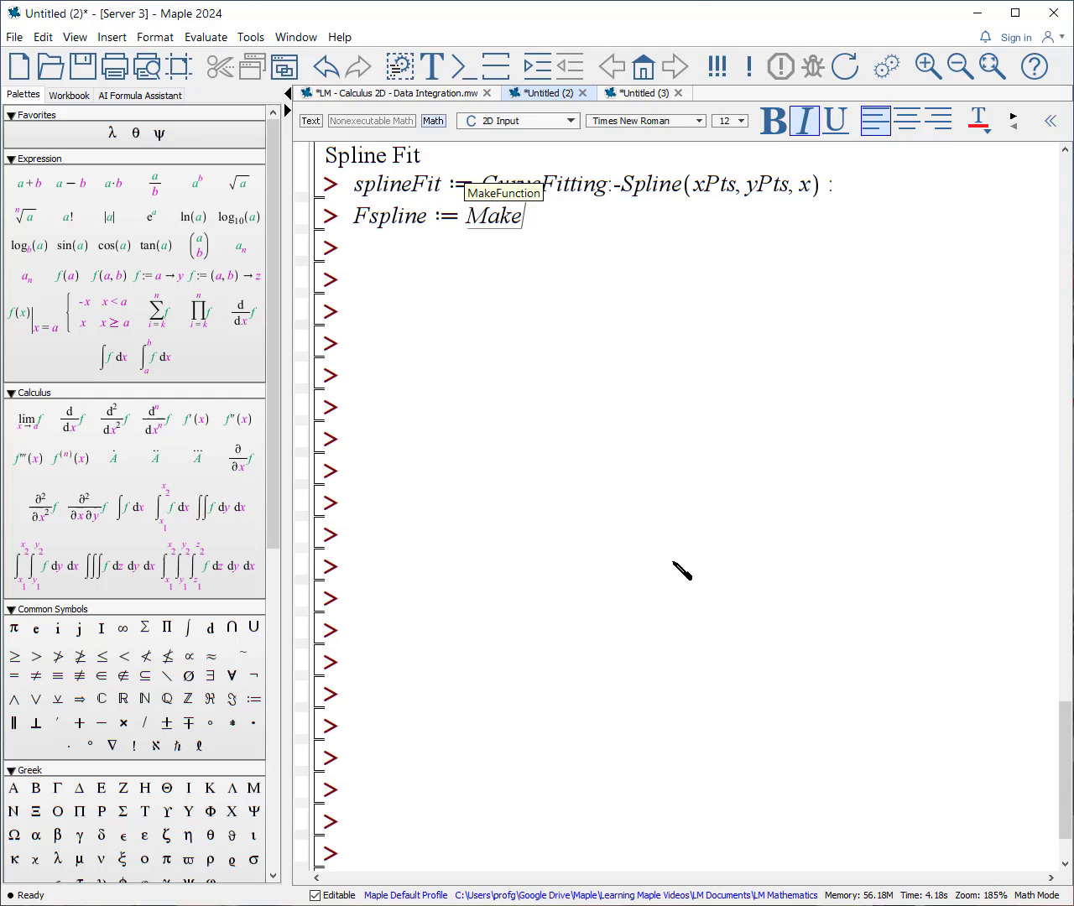
{"action": "key", "text": "Return"}
{"action": "type", "text": "("}
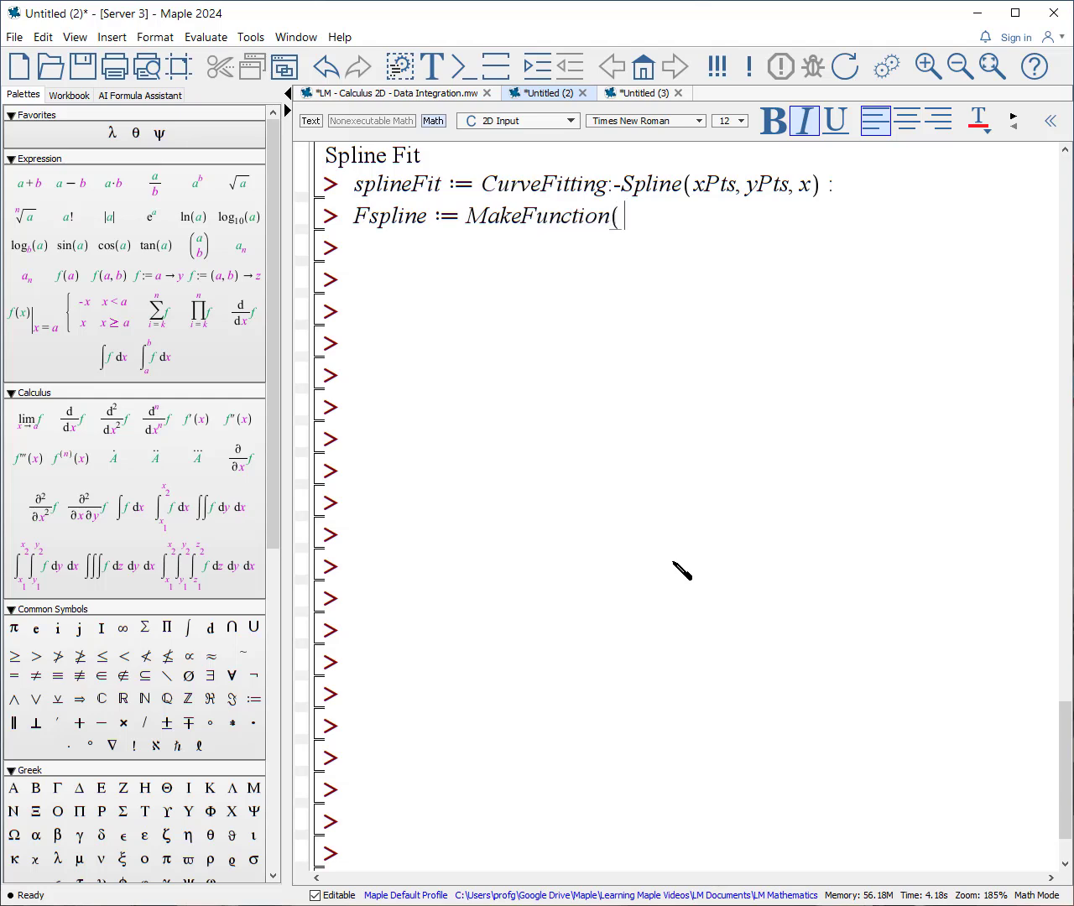
{"action": "type", "text": "splineFit, x) "}
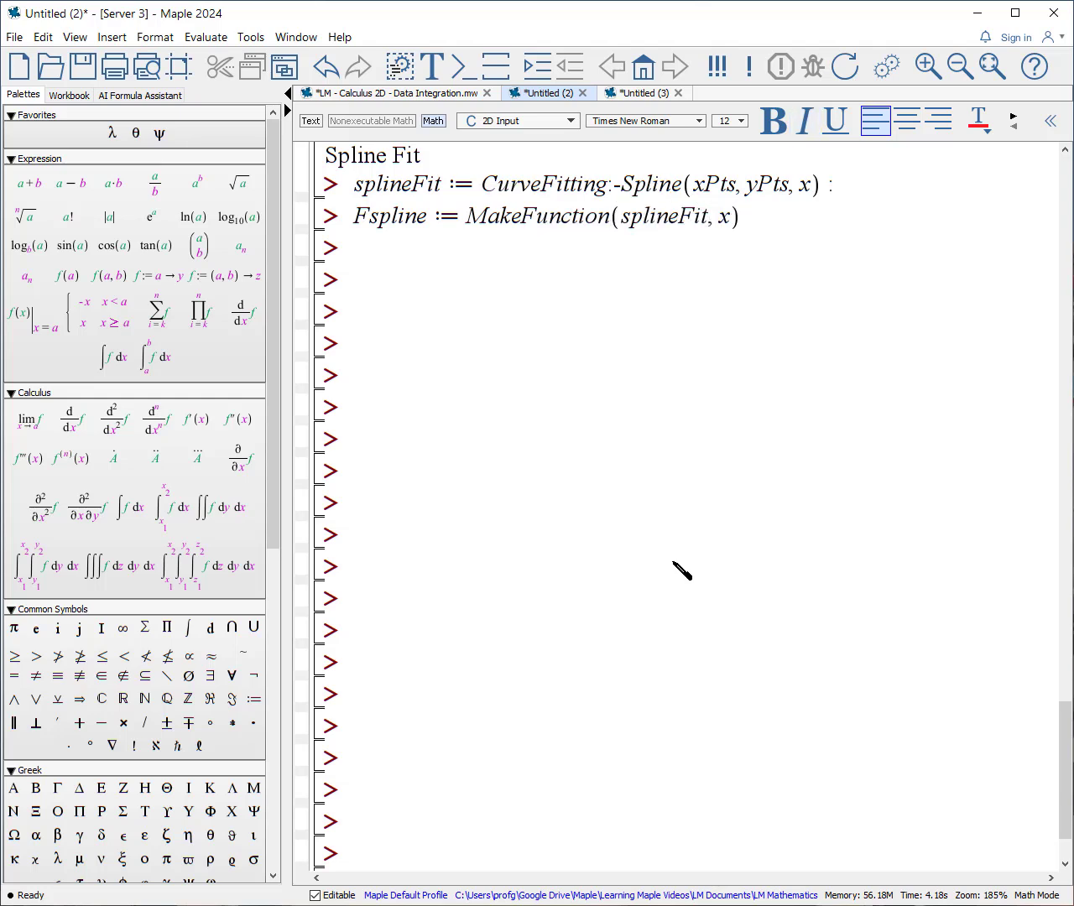
{"action": "type", "text": ":"}
{"action": "key", "text": "Return"}
Step: Define splinePlot := plot(Fspline(x), x = x_0 .. x_f, -1 .. 1) with suppressed output, and start another line in the same block
{"action": "type", "text": "splinePlot:"}
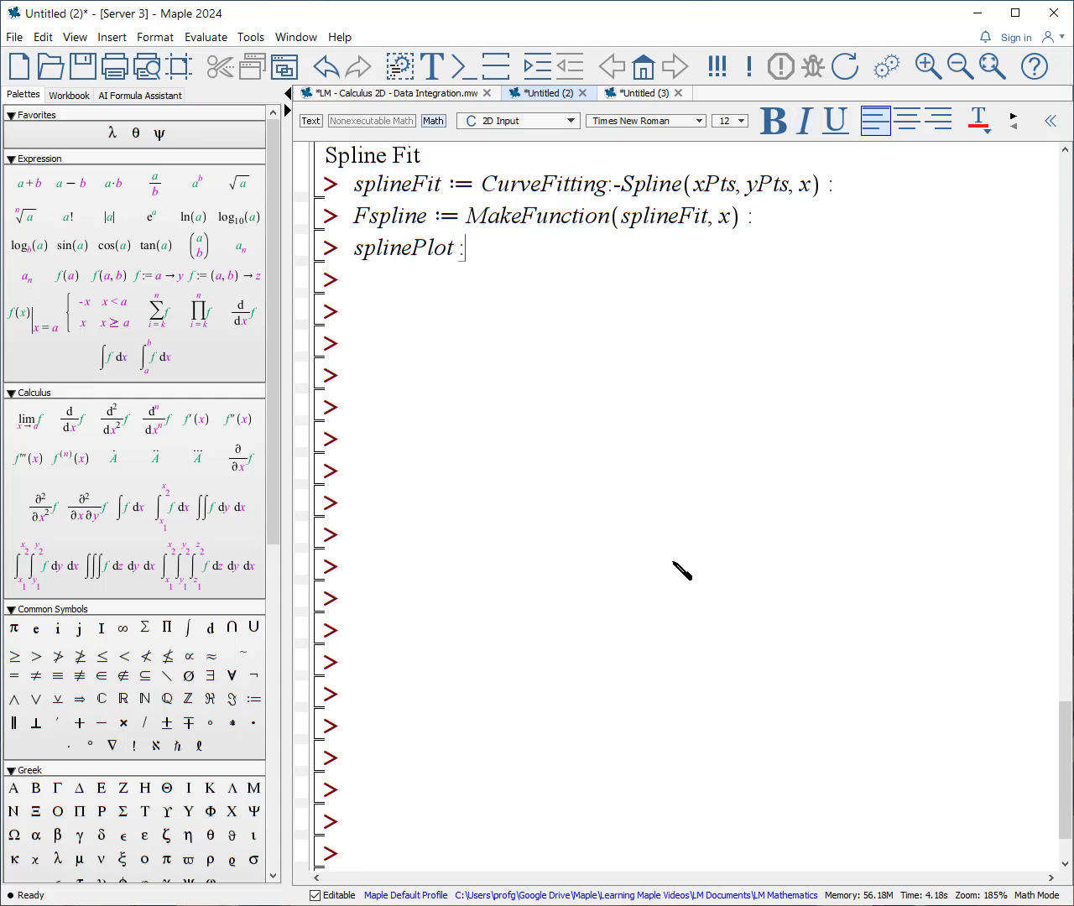
{"action": "type", "text": "=plot"}
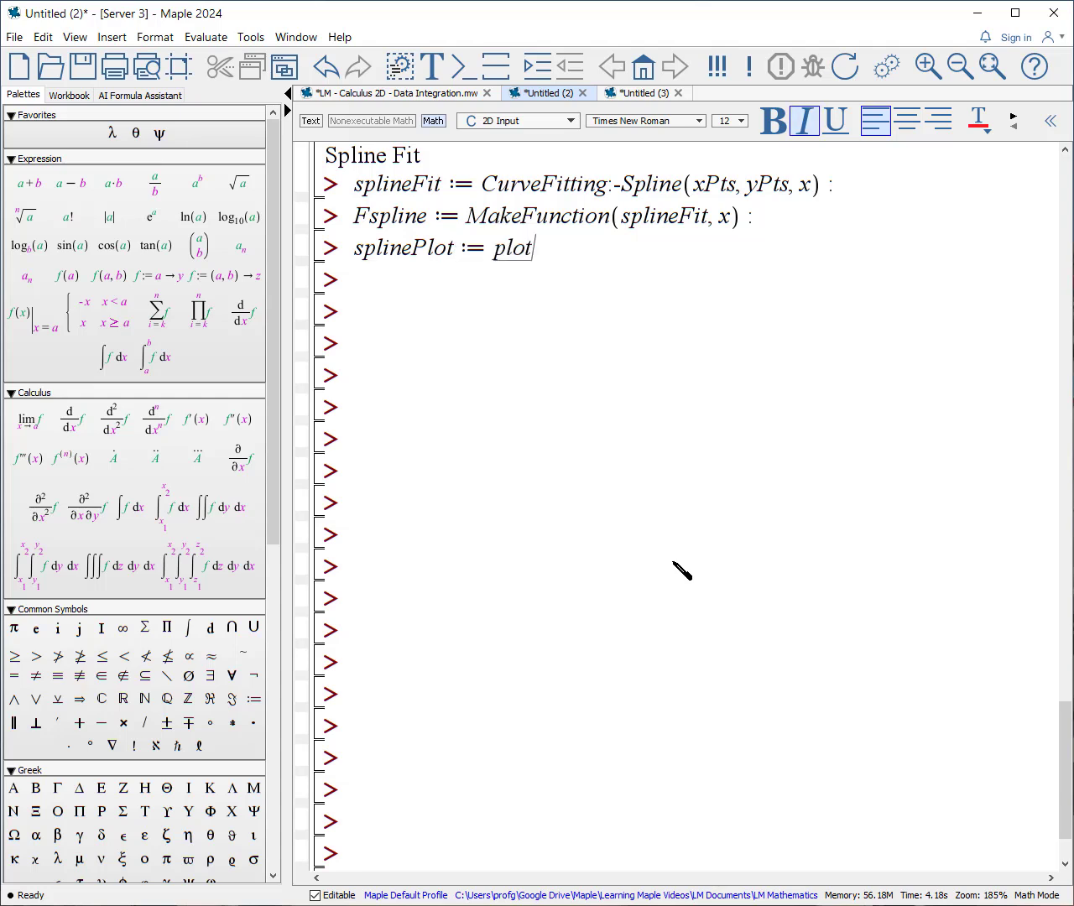
{"action": "type", "text": "(Fspli"}
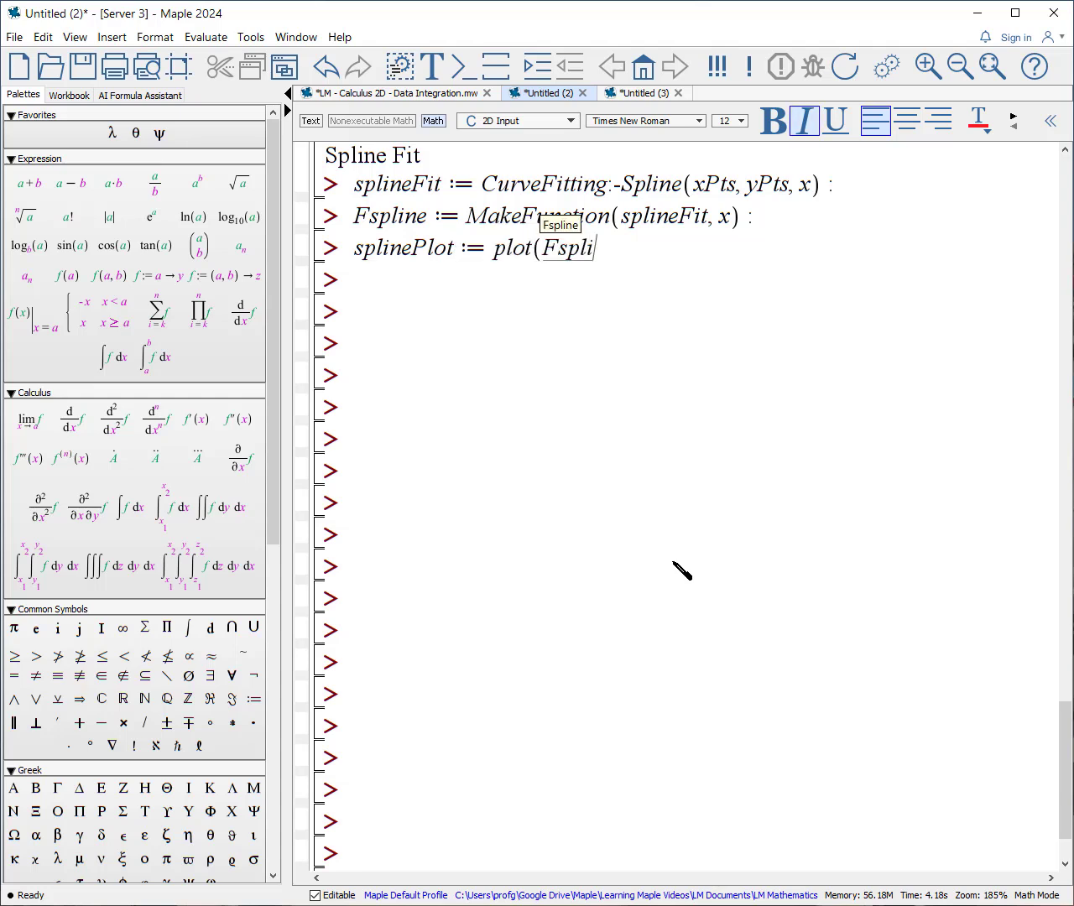
{"action": "type", "text": "ne(x)"}
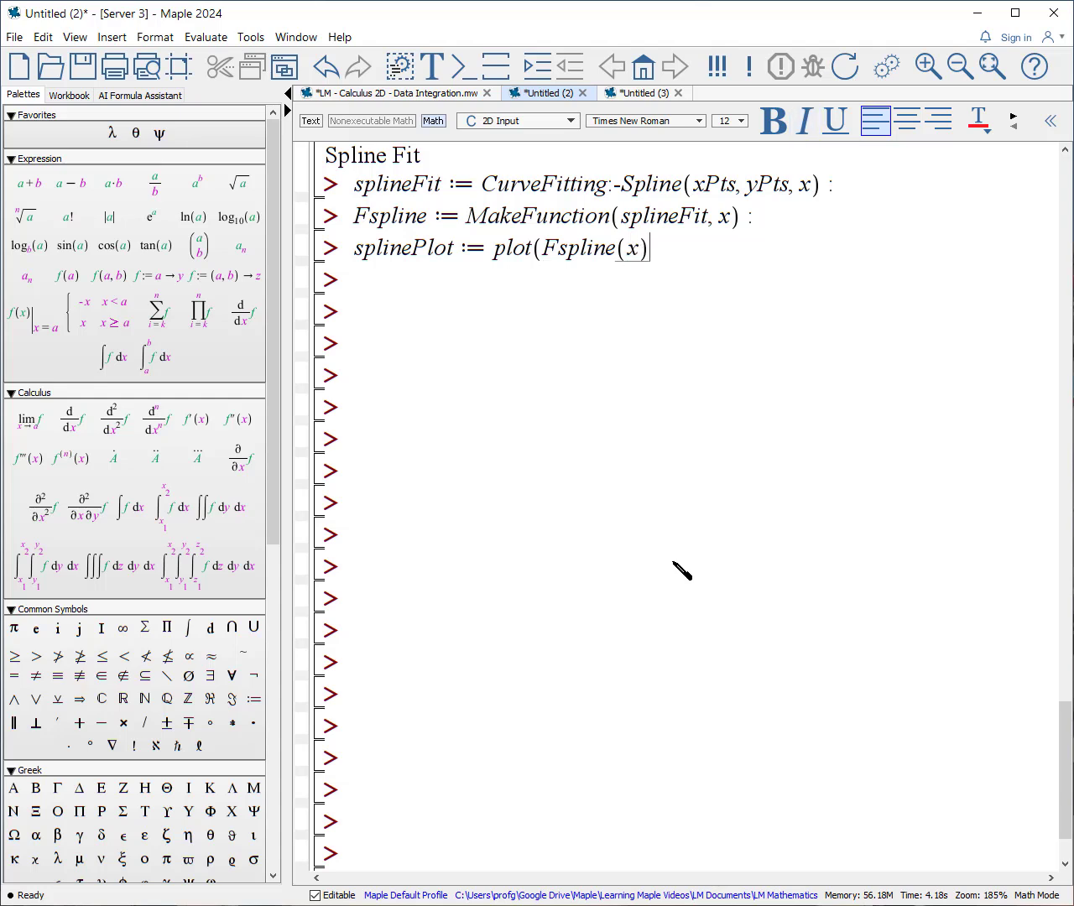
{"action": "type", "text": ", x = x__0"}
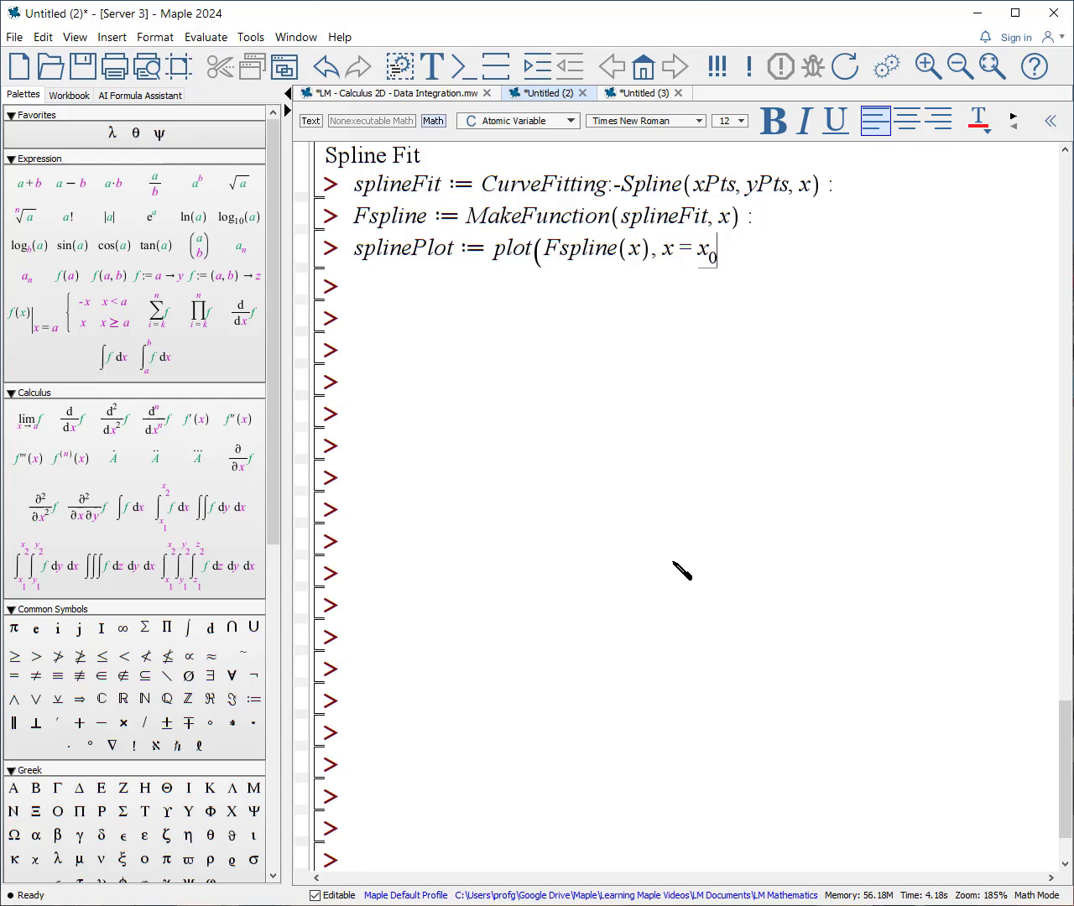
{"action": "key", "text": "Right"}
{"action": "type", "text": "..x__f"}
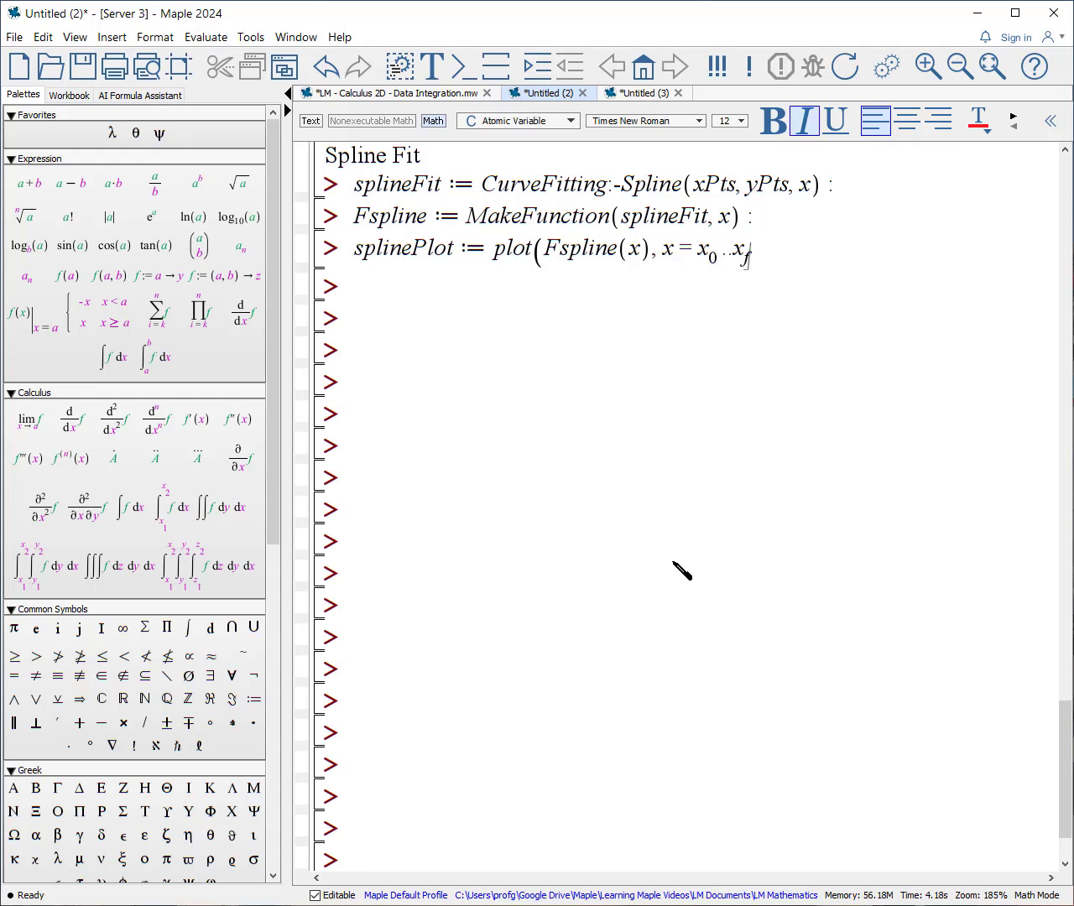
{"action": "key", "text": "Right"}
{"action": "key", "text": "Right"}
{"action": "type", "text": "-1 .."}
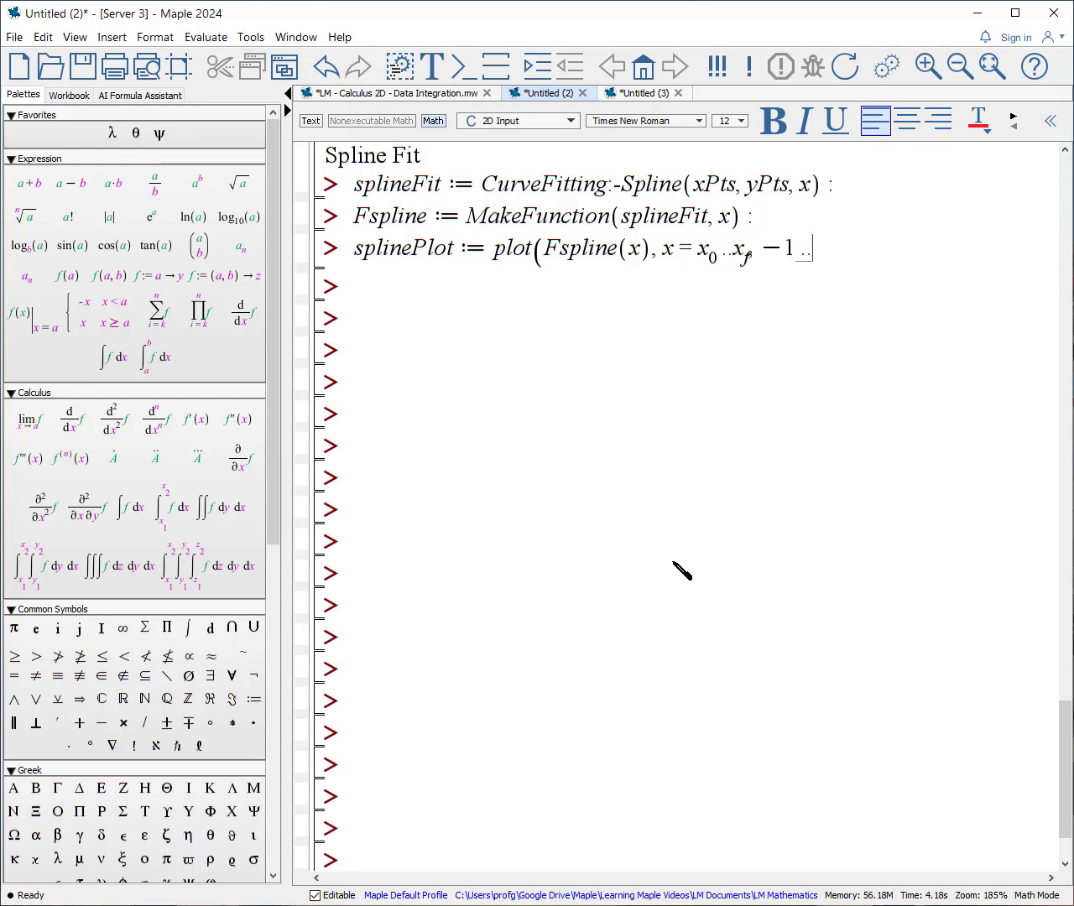
{"action": "type", "text": "1) :"}
{"action": "key", "text": "shift+Return"}
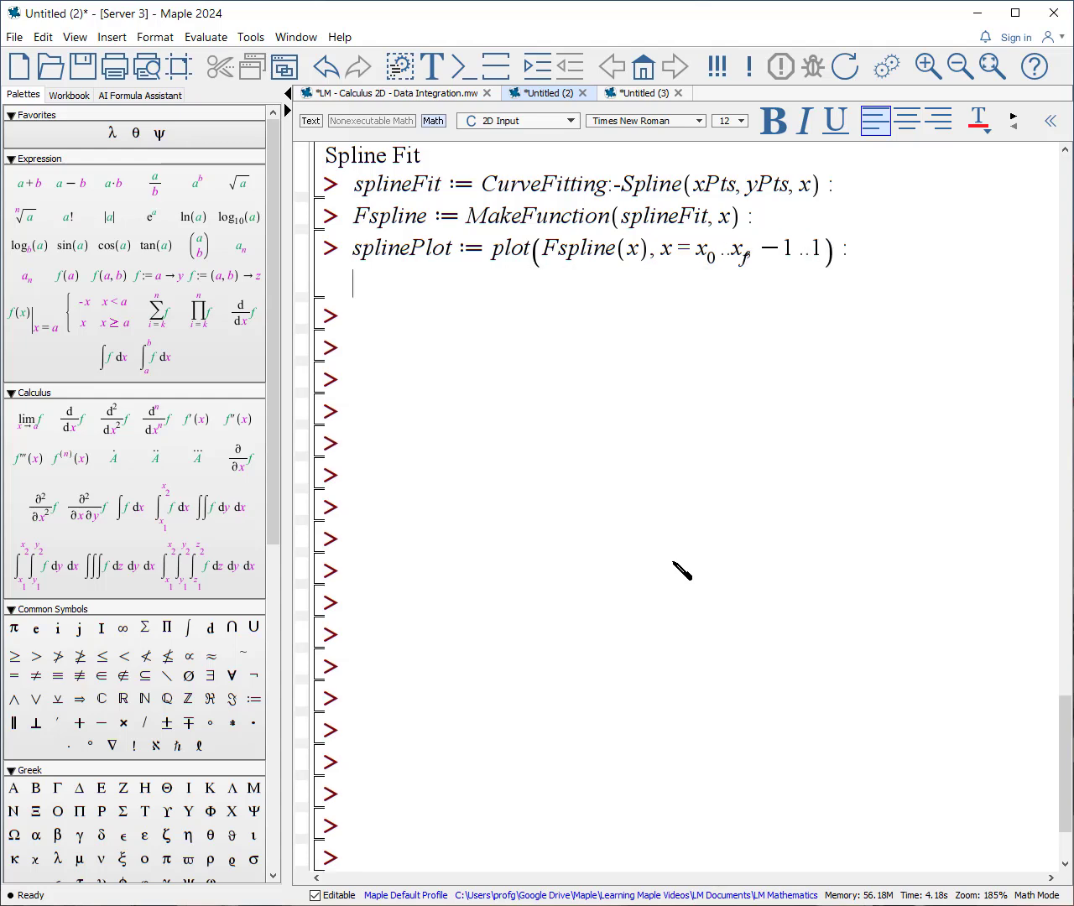
Step: Display the data points and spline curve together with plots:-display(dPlot, splinePlot, size = [600, 300])
{"action": "type", "text": "plots"}
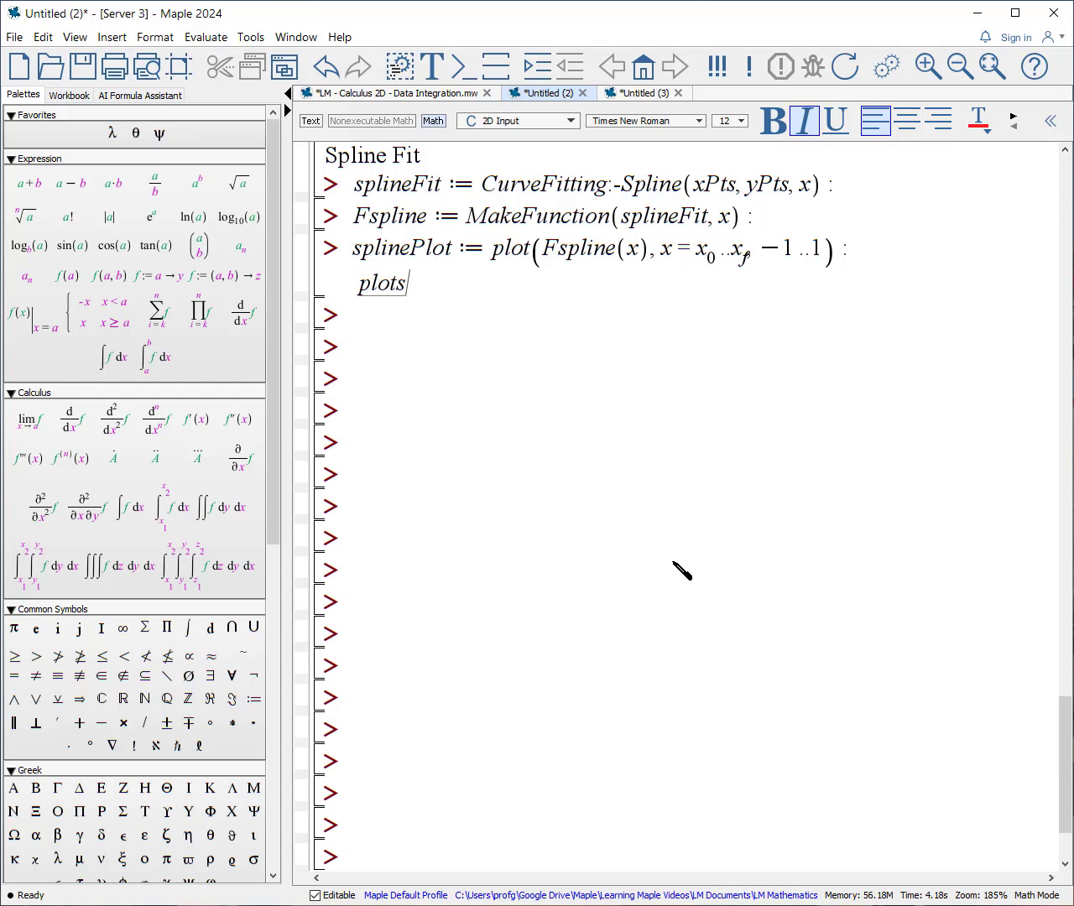
{"action": "type", "text": ":-display("}
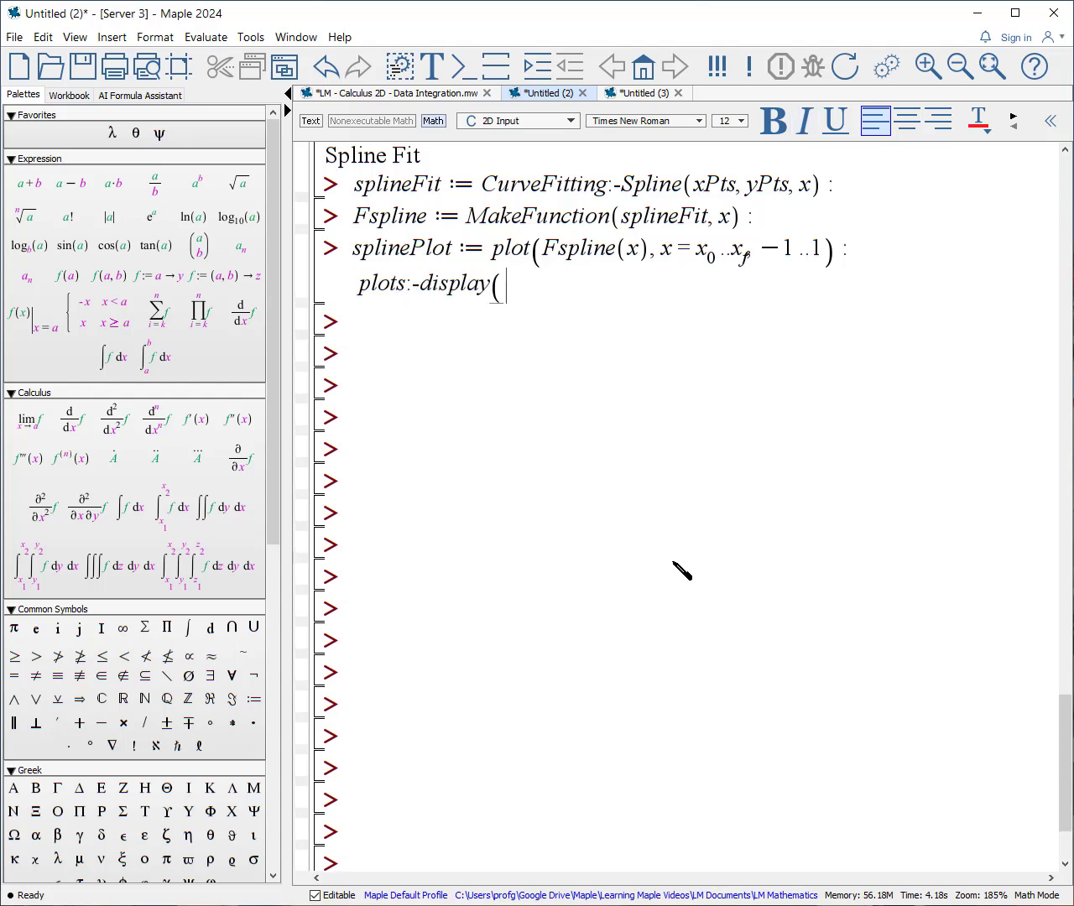
{"action": "type", "text": "dP"}
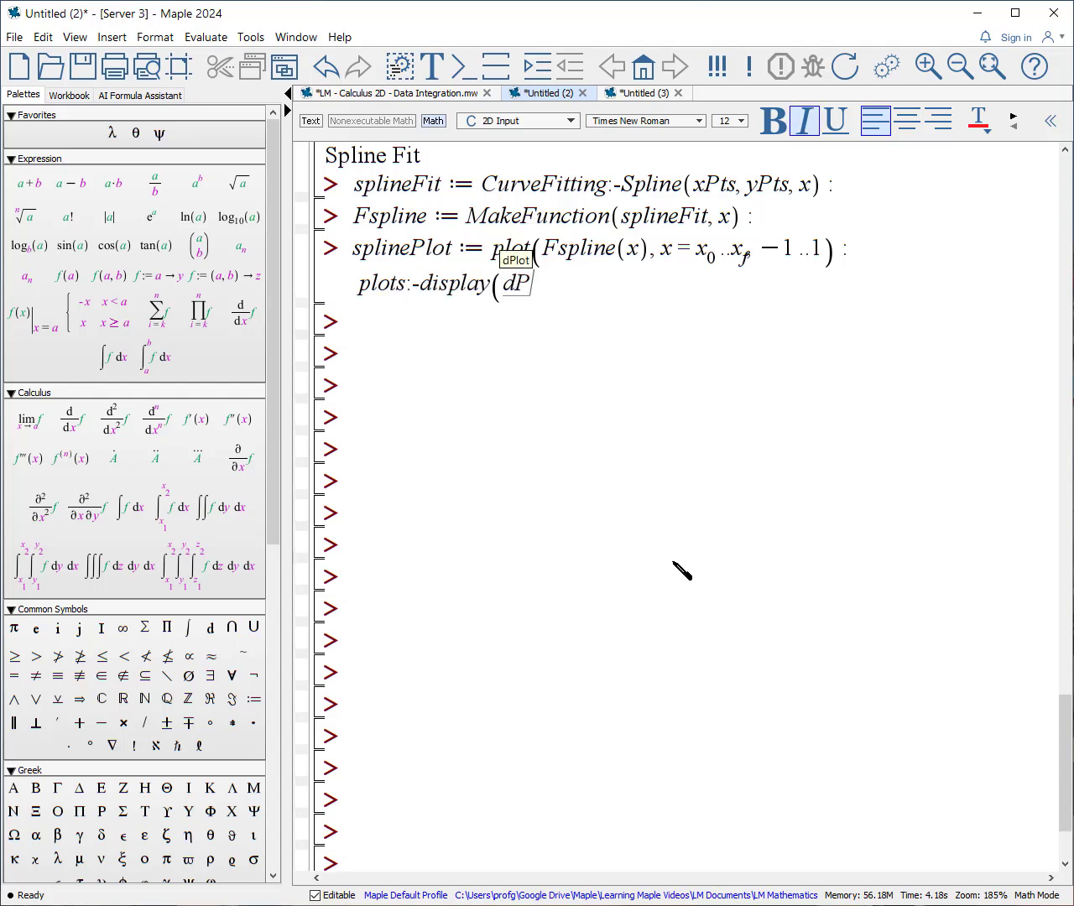
{"action": "type", "text": "lot, splin"}
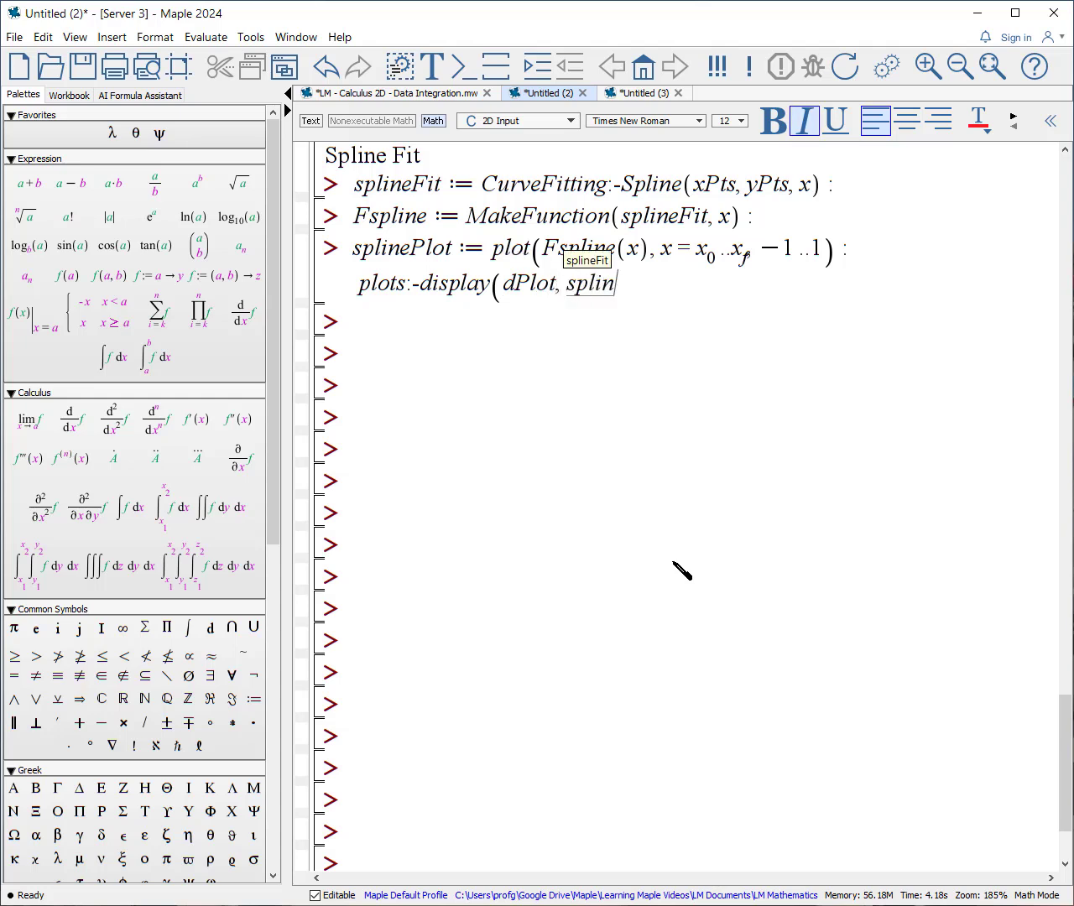
{"action": "type", "text": "ePlot, "}
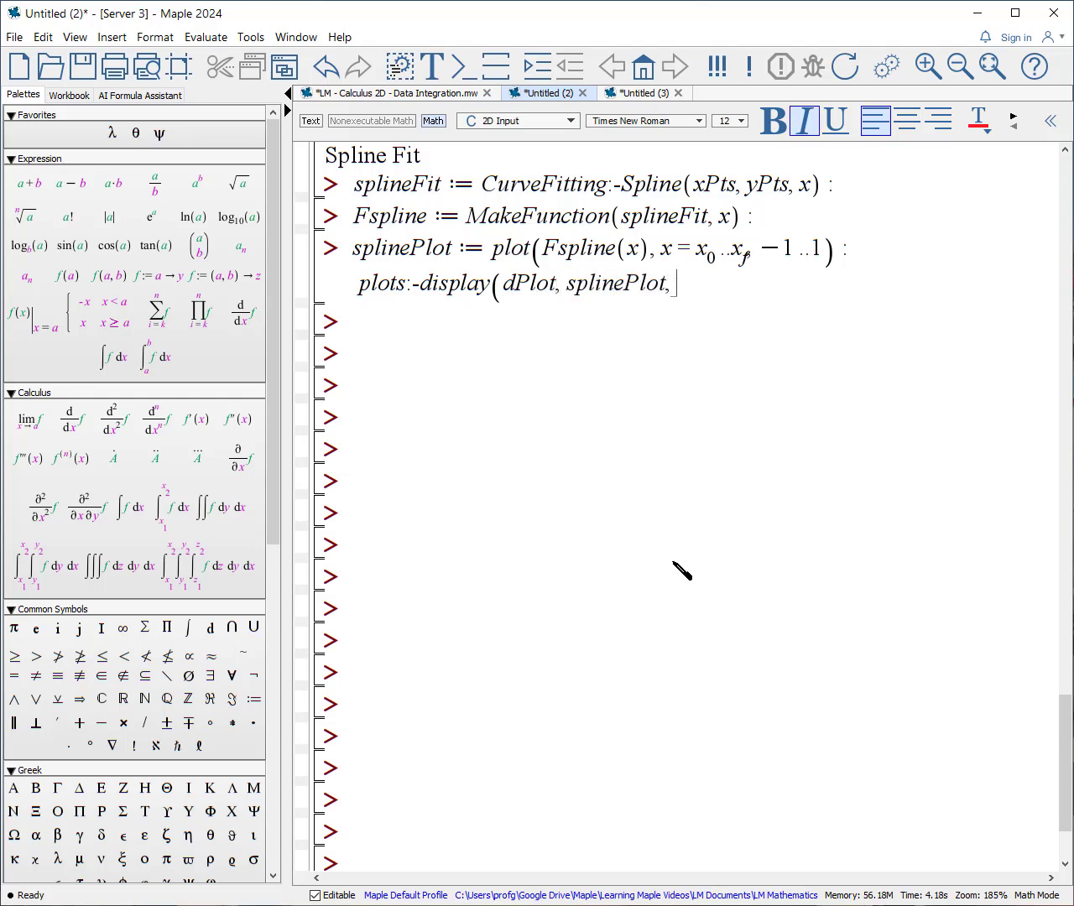
{"action": "type", "text": "size "}
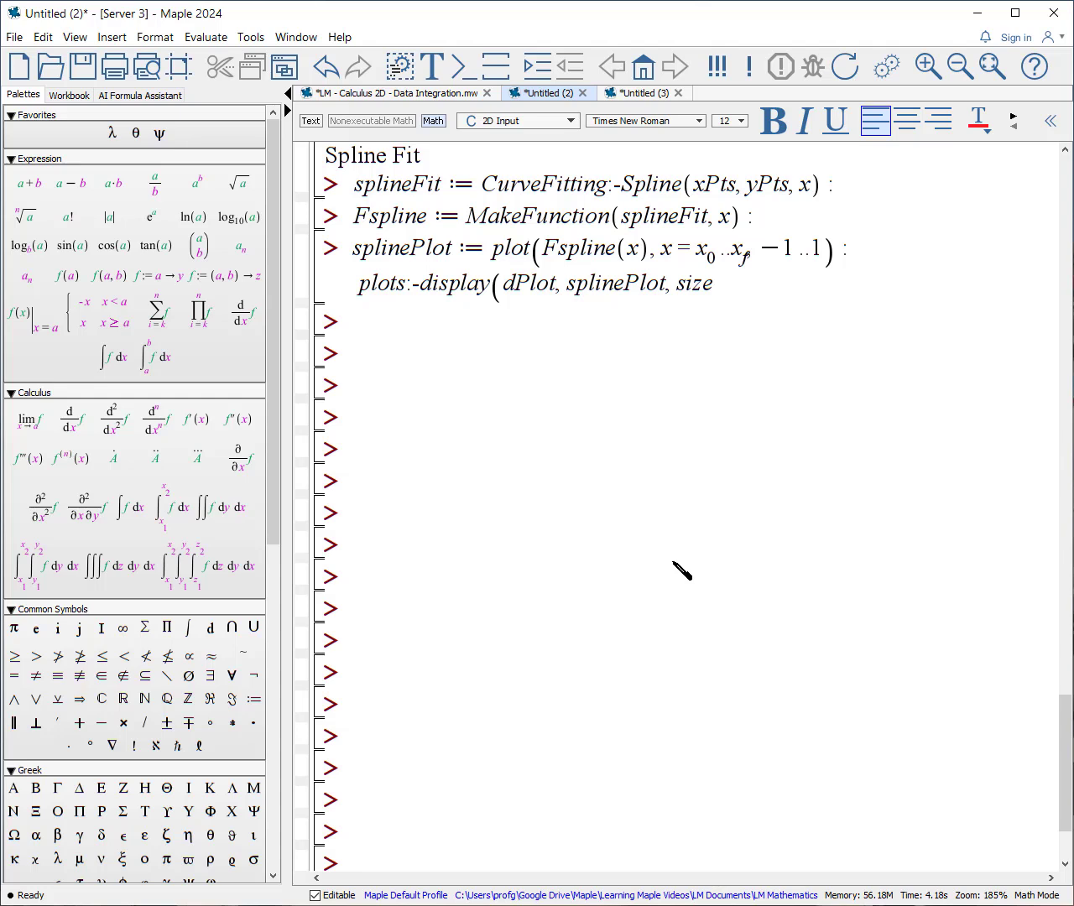
{"action": "type", "text": "= [600, 300])"}
{"action": "key", "text": "Return"}
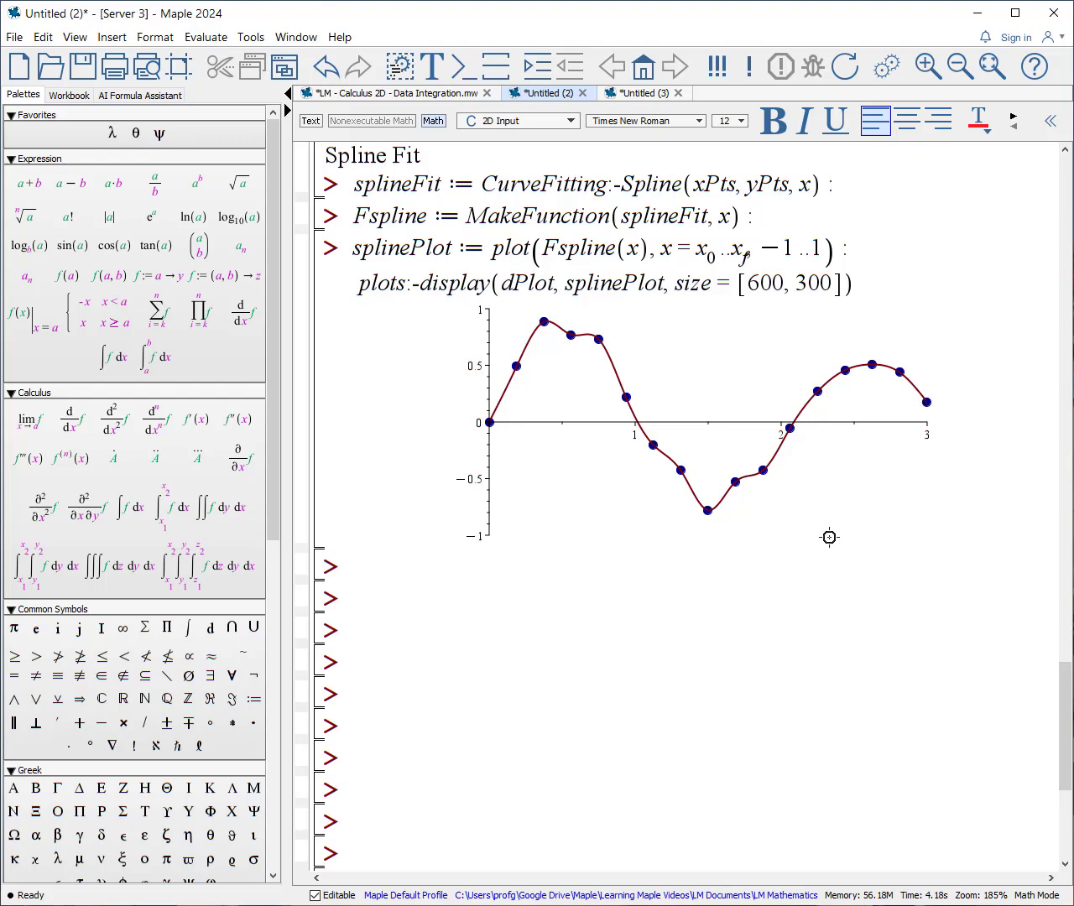
Step: Below the spline plot, assign splineArea a definite integral template with lower limit x_0 and upper limit x_f
{"action": "type", "text": "spl"}
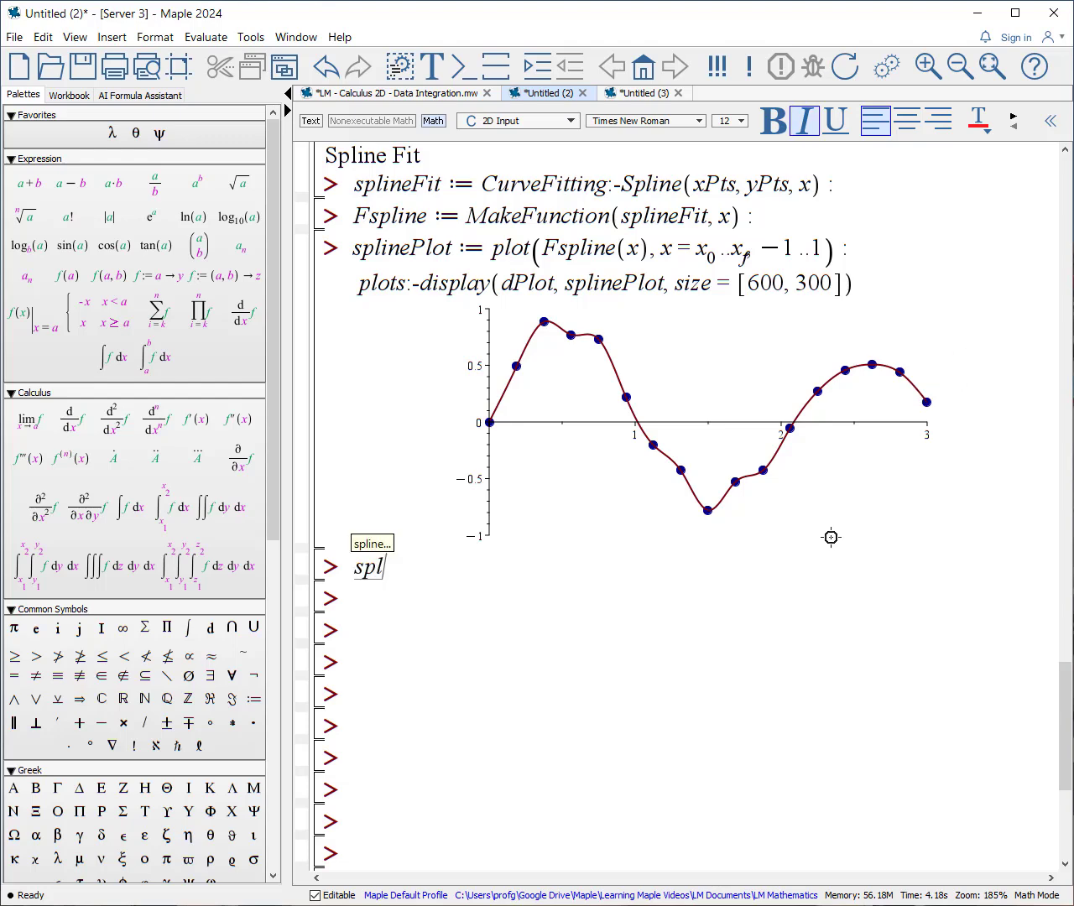
{"action": "type", "text": "ineArea:="}
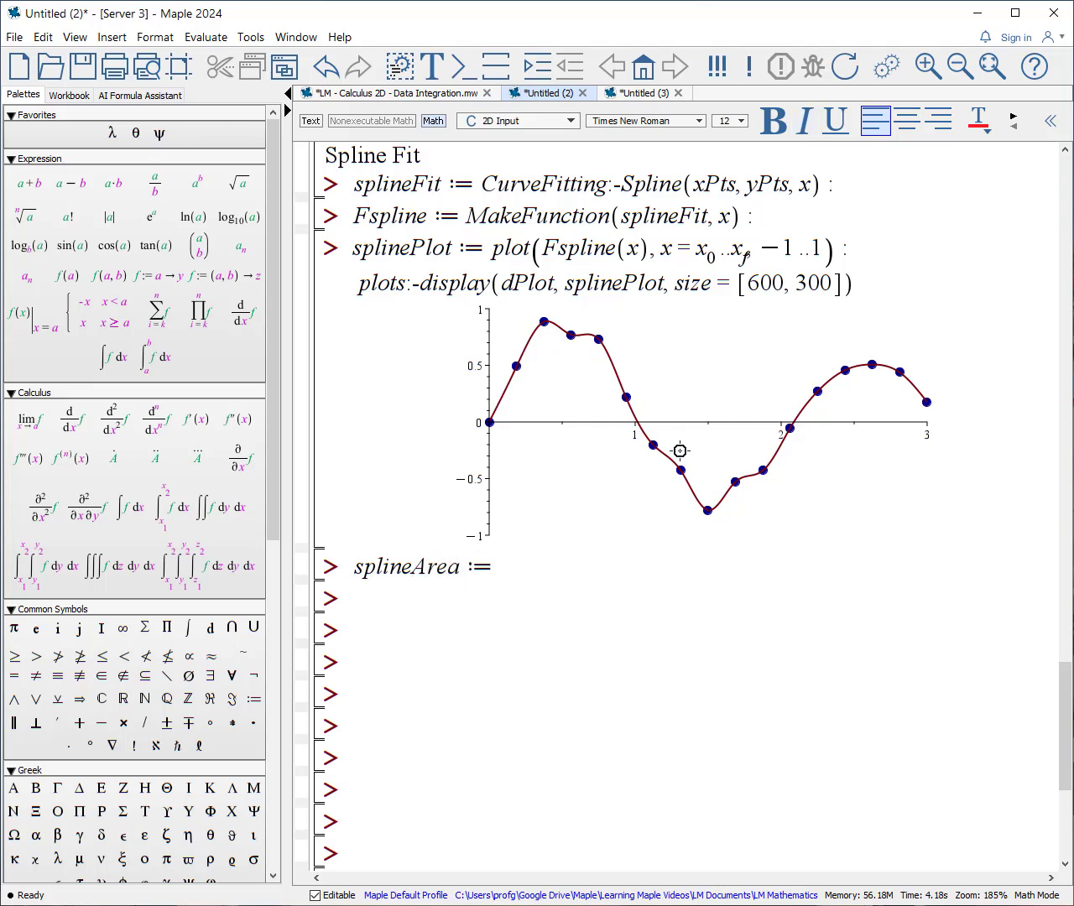
{"action": "left_click", "coordinate": [154, 354]}
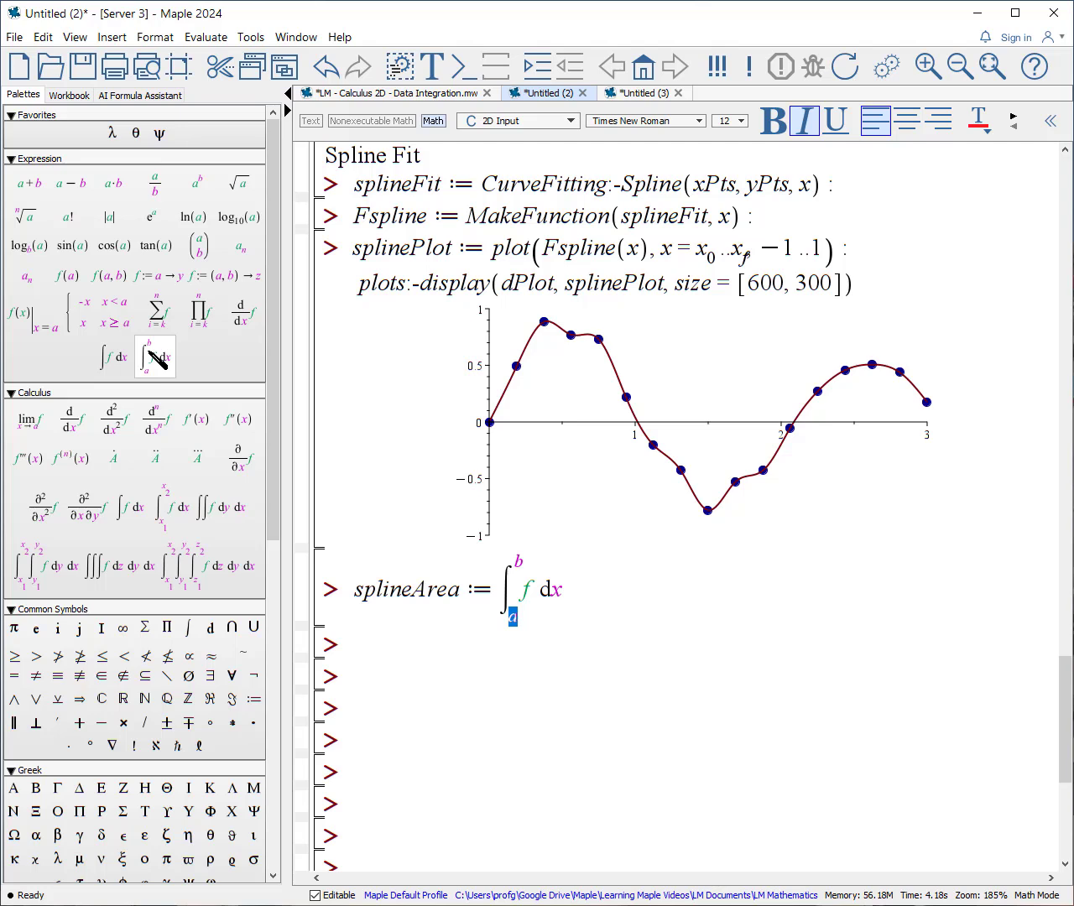
{"action": "type", "text": "x"}
{"action": "key", "text": "ctrl+shift+minus"}
{"action": "type", "text": "0"}
{"action": "key", "text": "Tab"}
{"action": "type", "text": "x"}
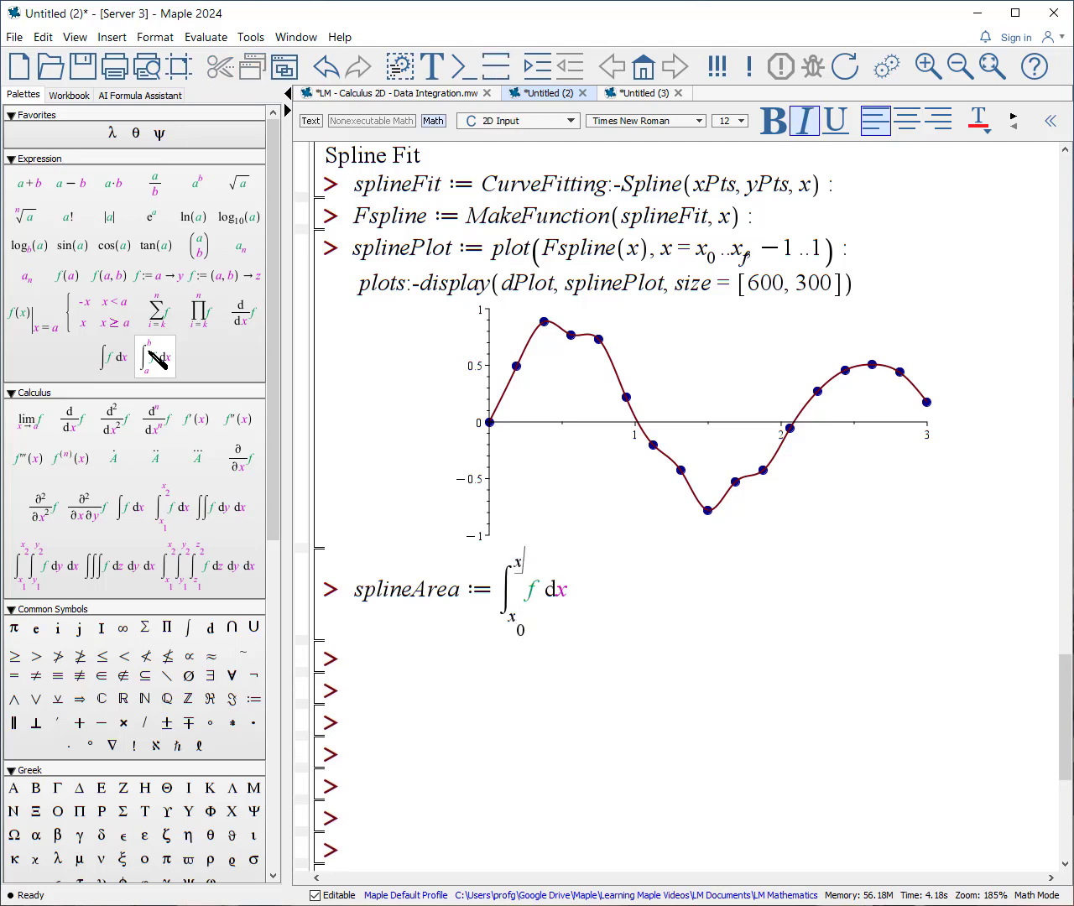
{"action": "key", "text": "ctrl+shift+minus"}
{"action": "type", "text": "f"}
{"action": "key", "text": "Tab"}
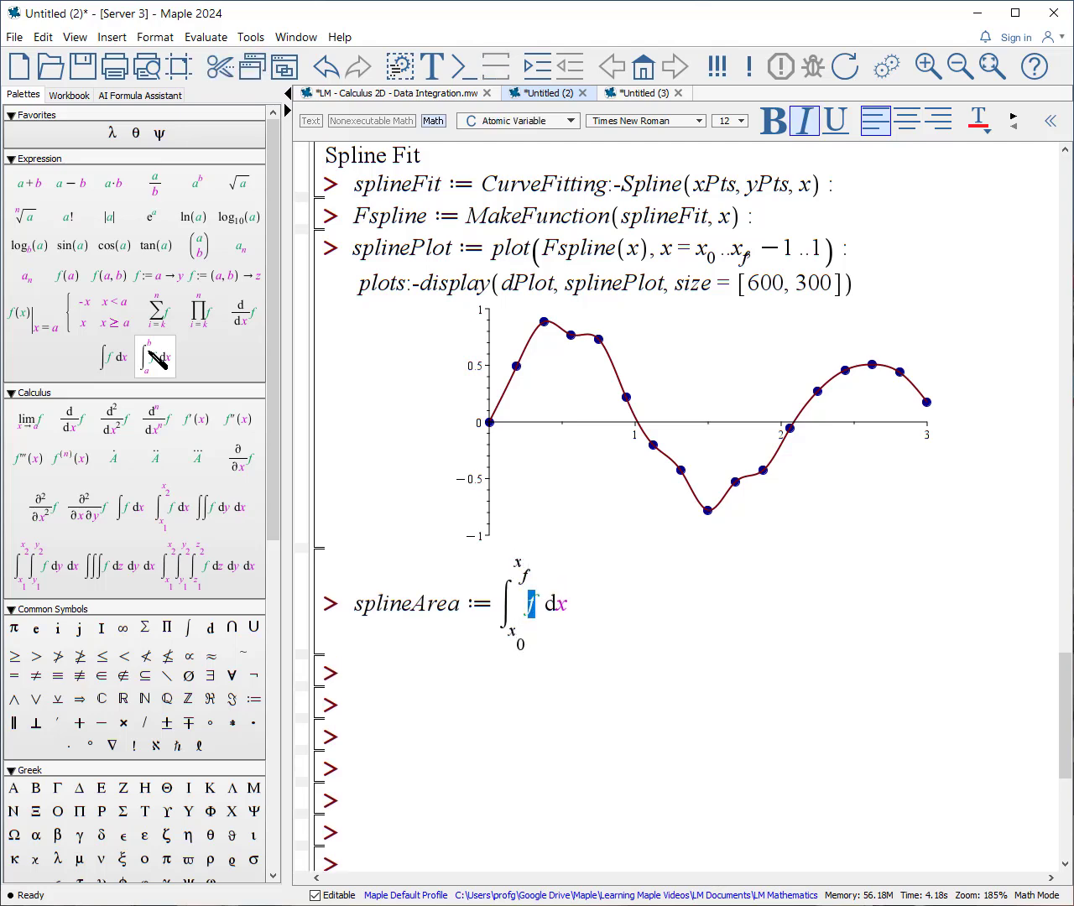
Step: Enter Fspline(x) as the splineArea integrand with integration variable x, and evaluate the integral
{"action": "type", "text": "s"}
{"action": "key", "text": "BackSpace"}
{"action": "type", "text": "Fsplin"}
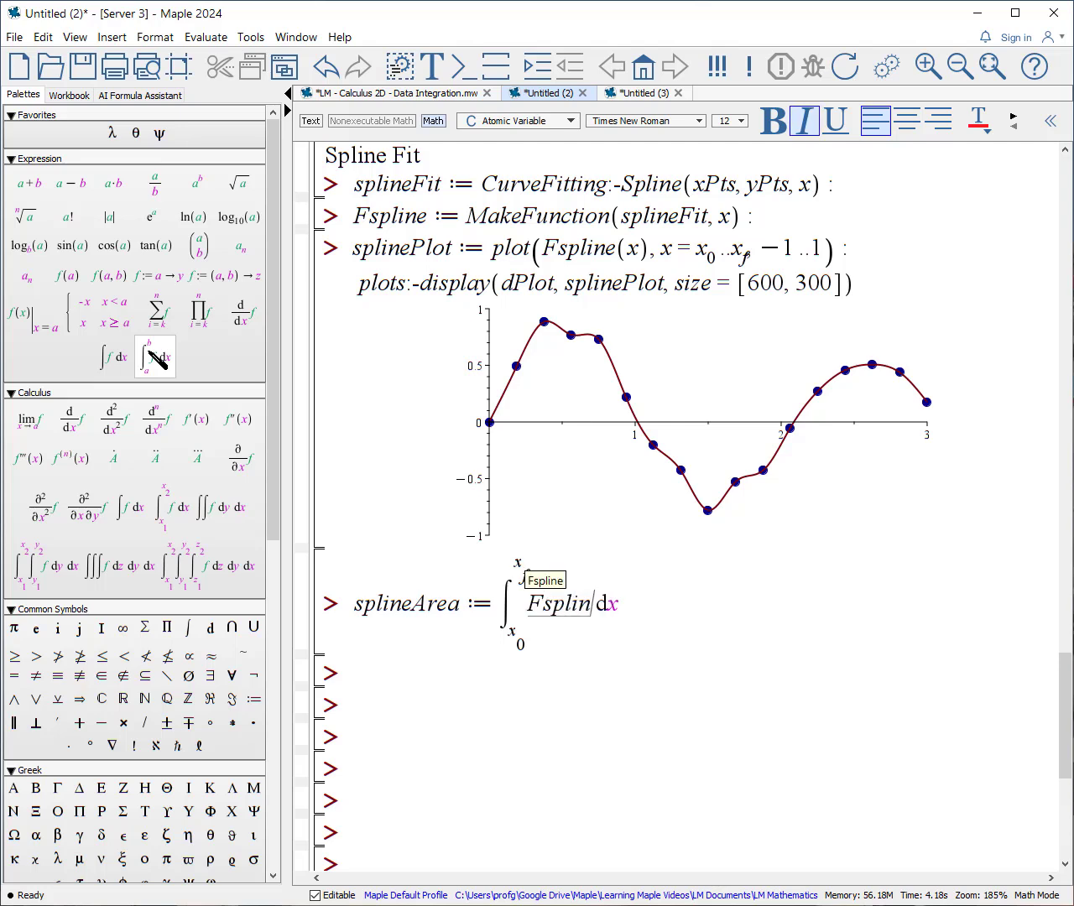
{"action": "type", "text": "e(x"}
{"action": "key", "text": "Tab"}
{"action": "type", "text": "x"}
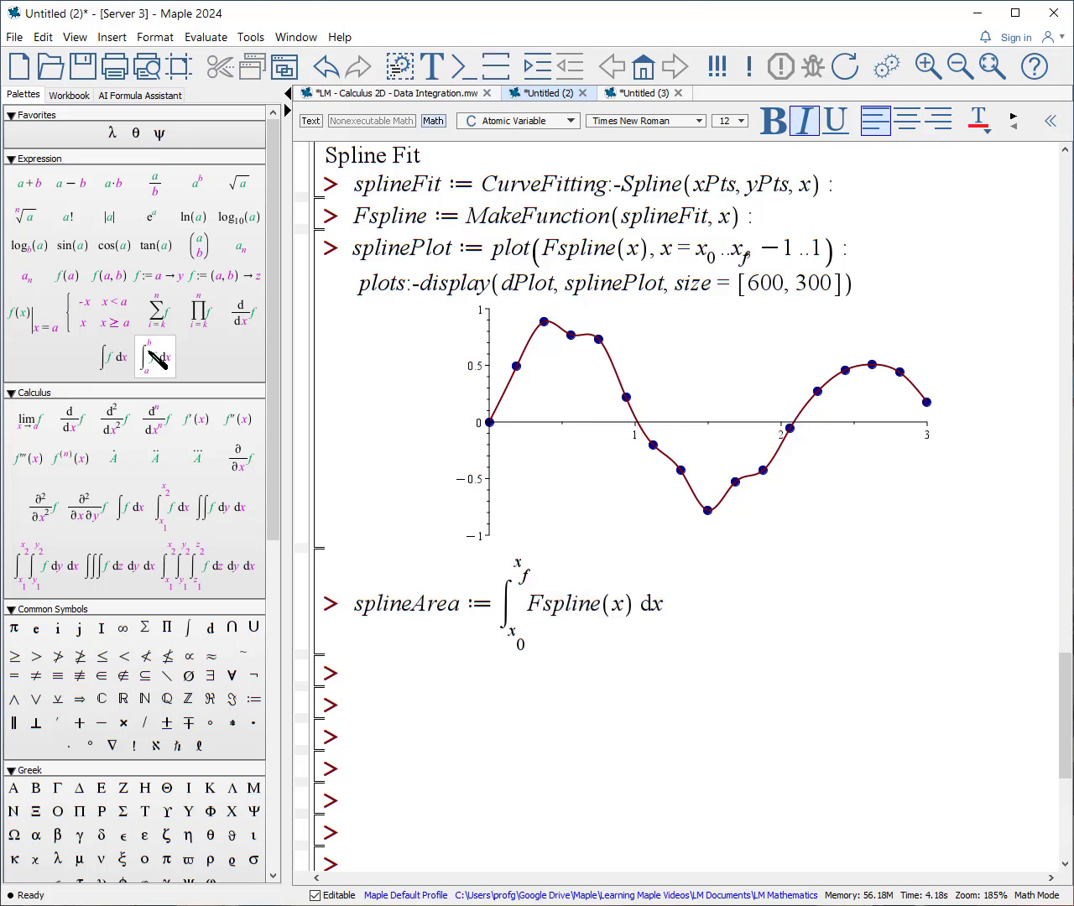
{"action": "key", "text": "Return"}
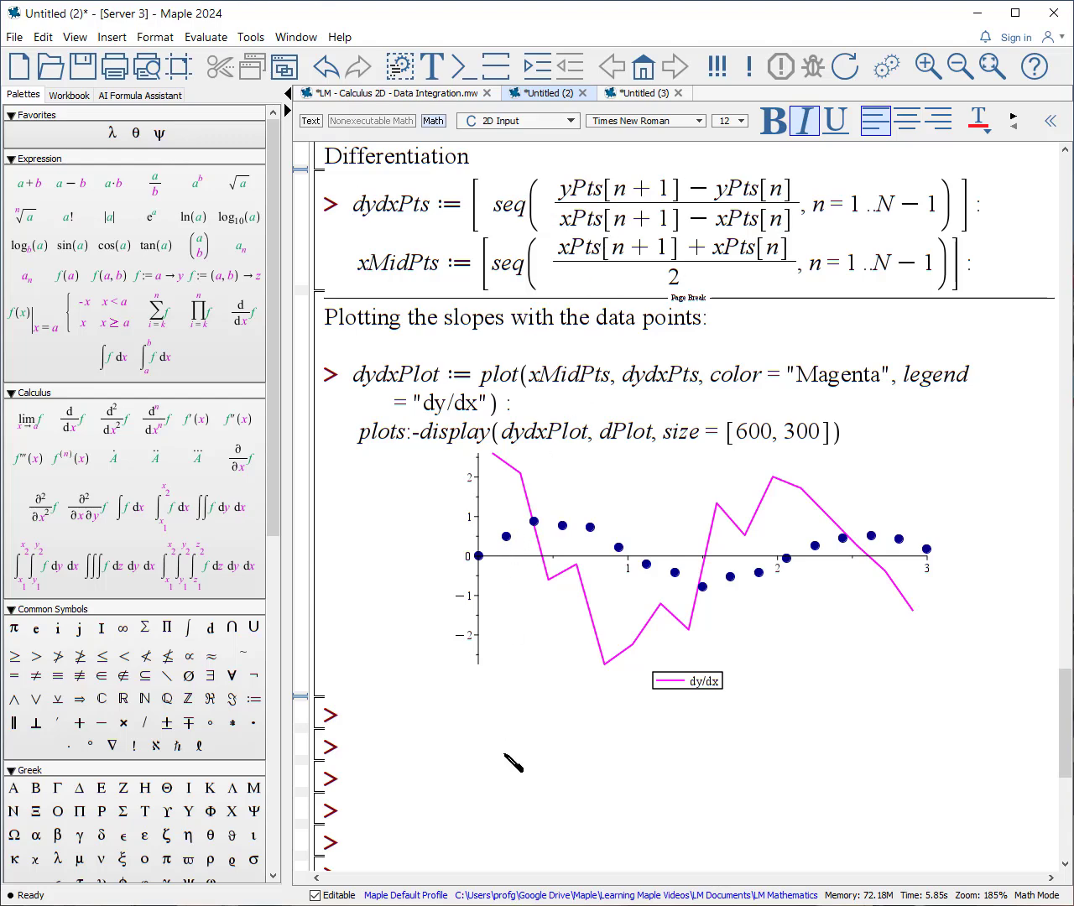
Step: Below the dy/dx slope plot, define FsplinePrime := d/dx (Fspline(x)) with the output suppressed by a colon
{"action": "left_click", "coordinate": [445, 716]}
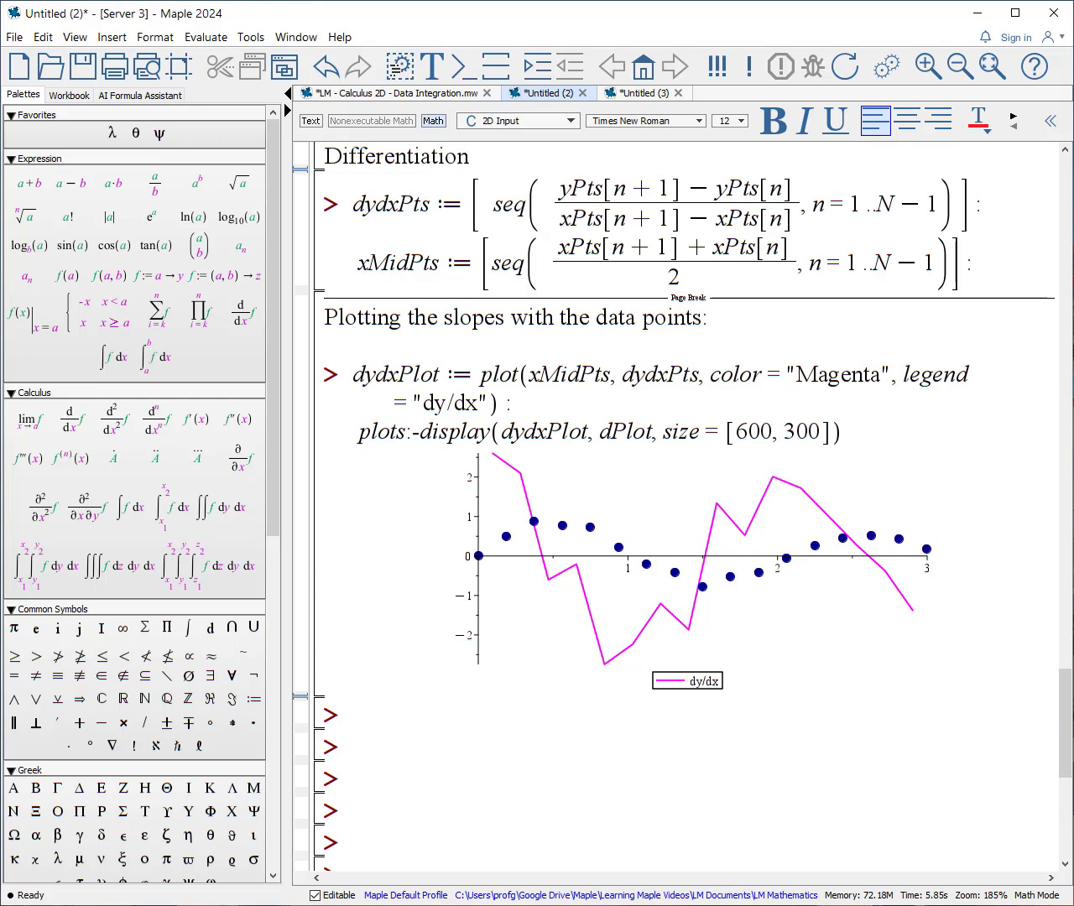
{"action": "type", "text": "Fspoine"}
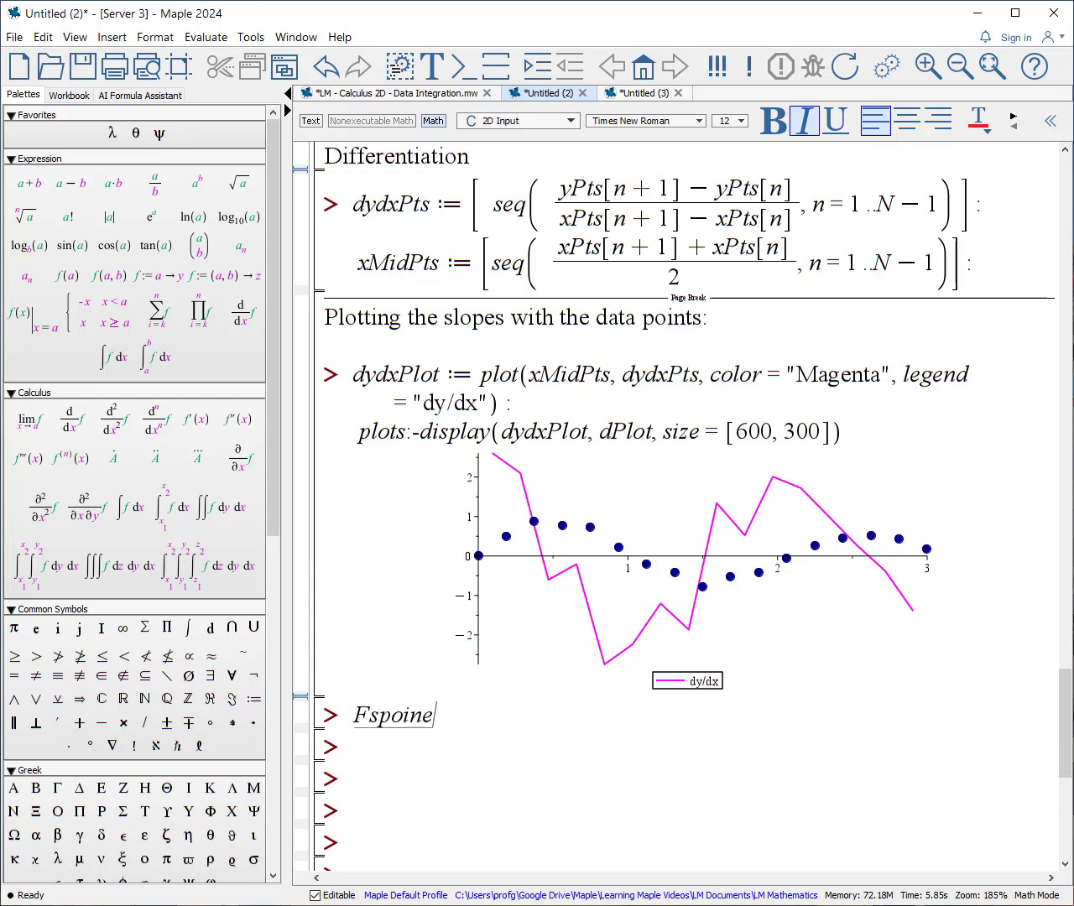
{"action": "key", "text": "BackSpace"}
{"action": "key", "text": "BackSpace"}
{"action": "key", "text": "BackSpace"}
{"action": "key", "text": "BackSpace"}
{"action": "type", "text": "linePrime :="}
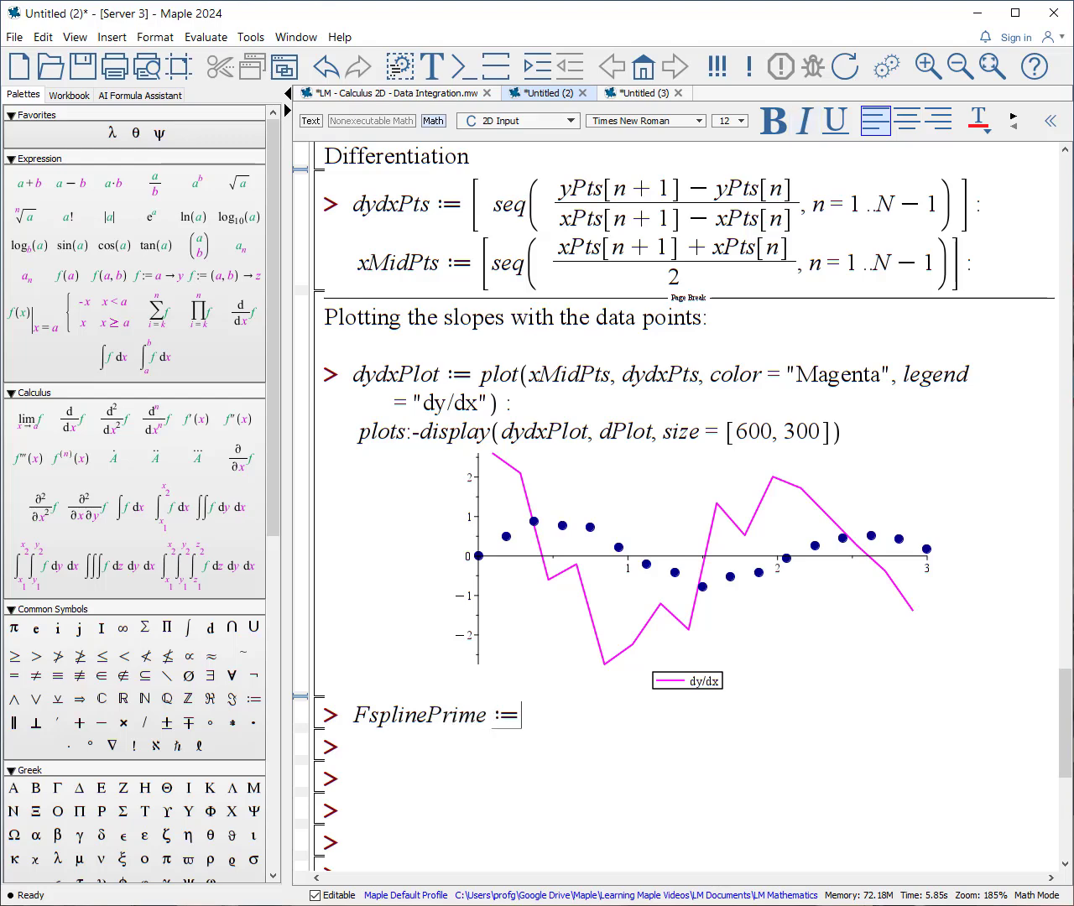
{"action": "left_click", "coordinate": [241, 312]}
{"action": "type", "text": "x(f"}
{"action": "key", "text": "Tab"}
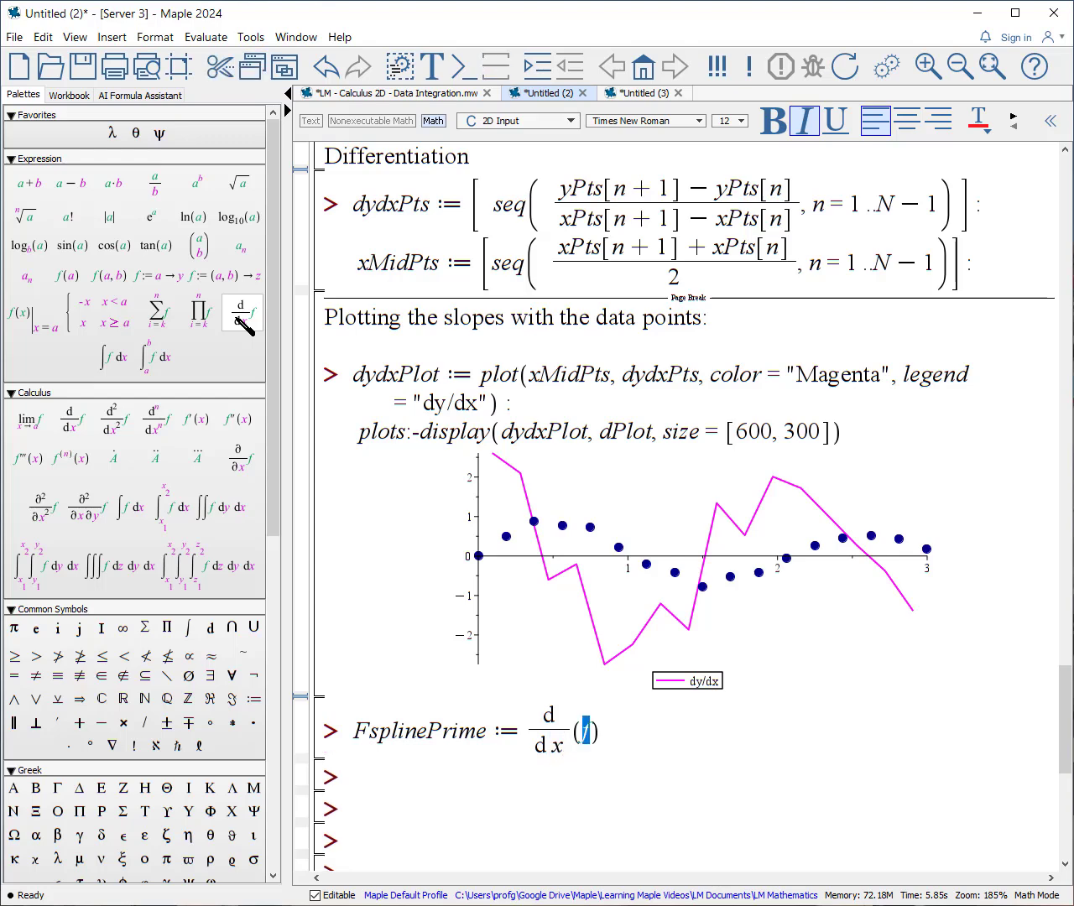
{"action": "type", "text": "Fspline(x"}
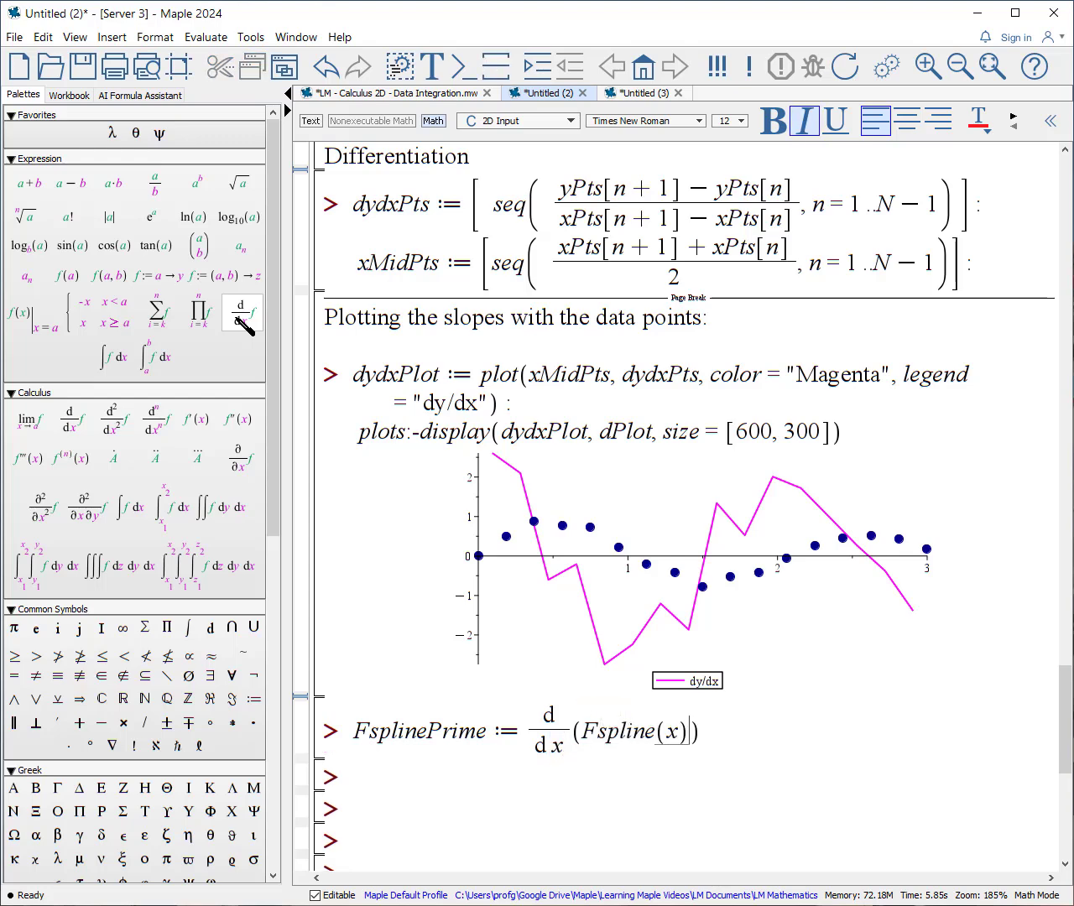
{"action": "key", "text": "Right"}
{"action": "key", "text": "Right"}
{"action": "key", "text": "Return"}
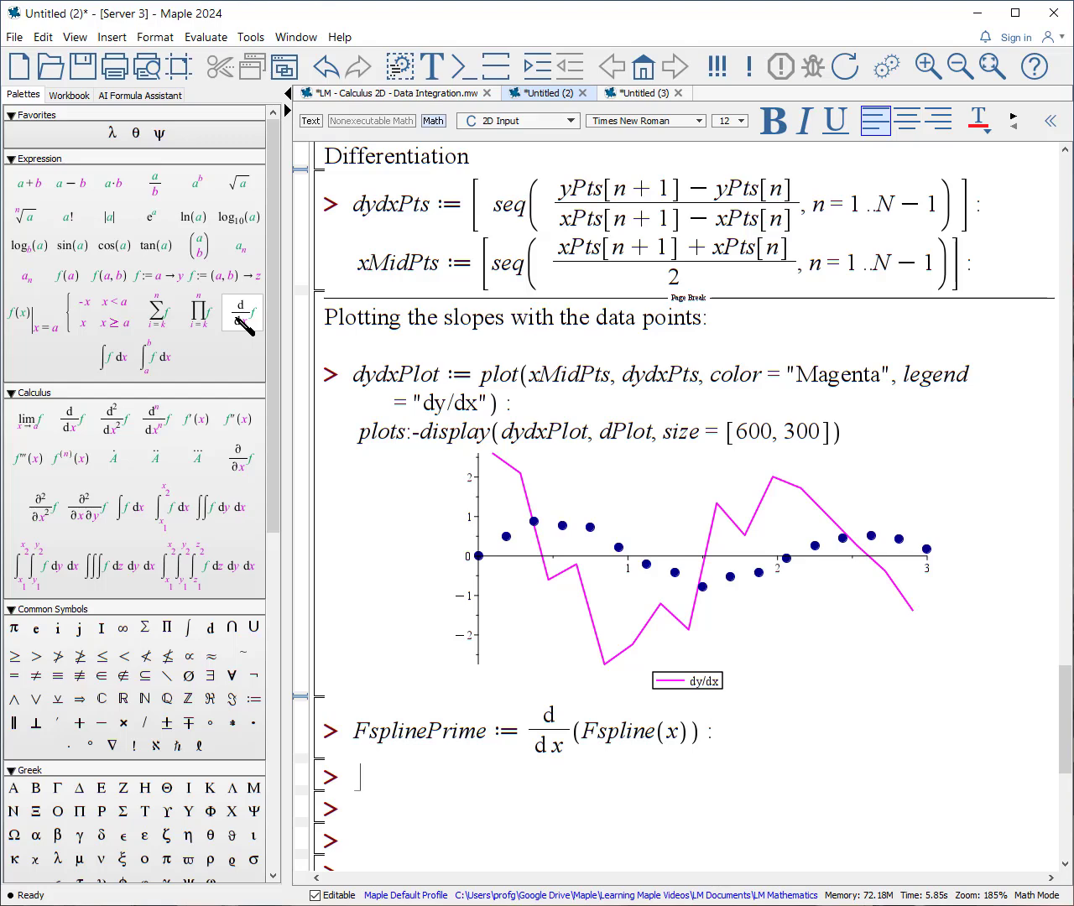